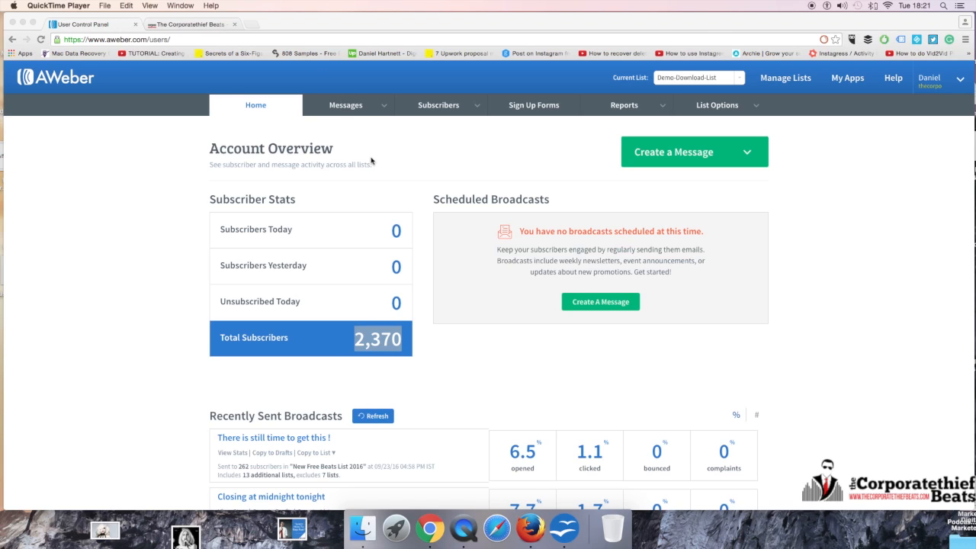
# Step: Browse from the Messages section back to the dashboard and open the stats of the broadcast 'There is still time to get this!'
pyautogui.click(378, 116)
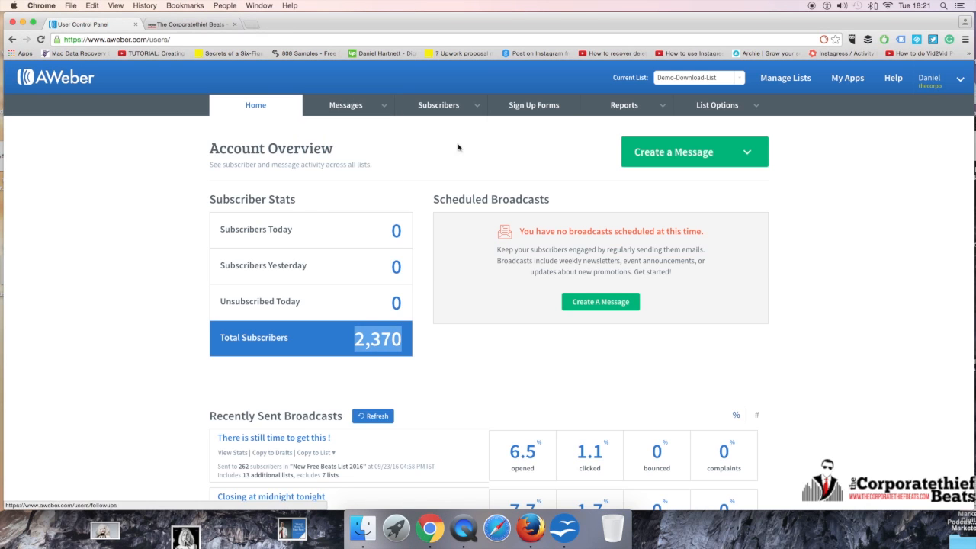
pyautogui.click(459, 147)
pyautogui.click(385, 112)
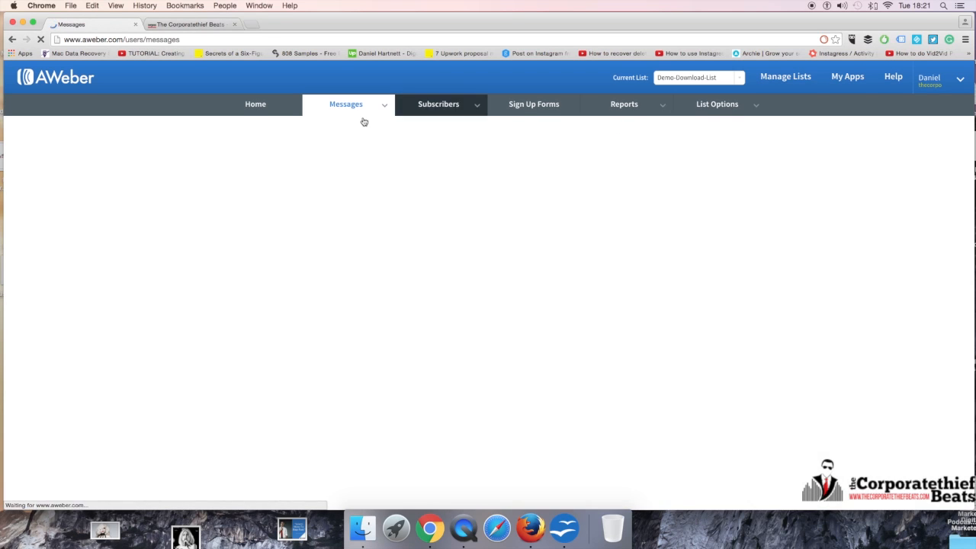
pyautogui.click(261, 108)
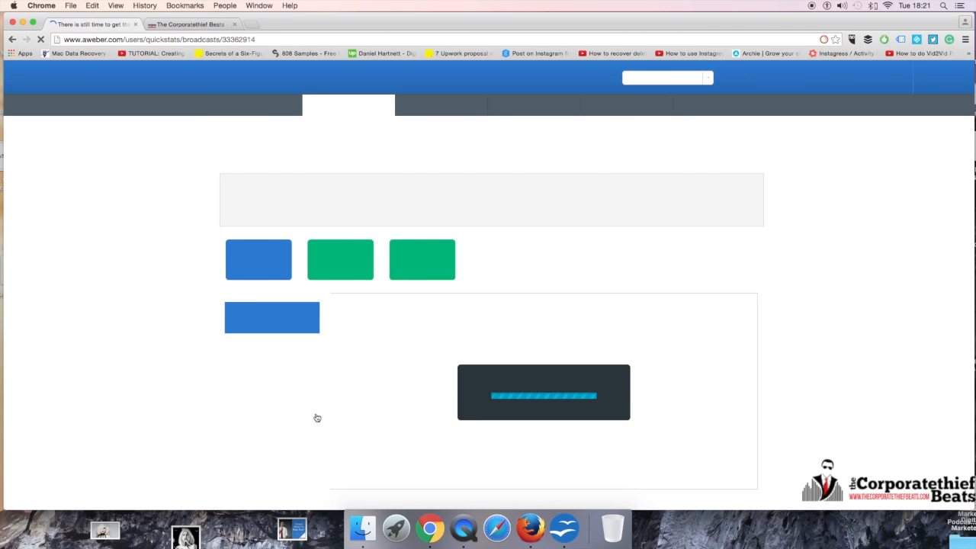
# Step: Scroll through the broadcast's statistics page, including the opens chart, openers list and archive links
pyautogui.scroll(-3, 373, 397)
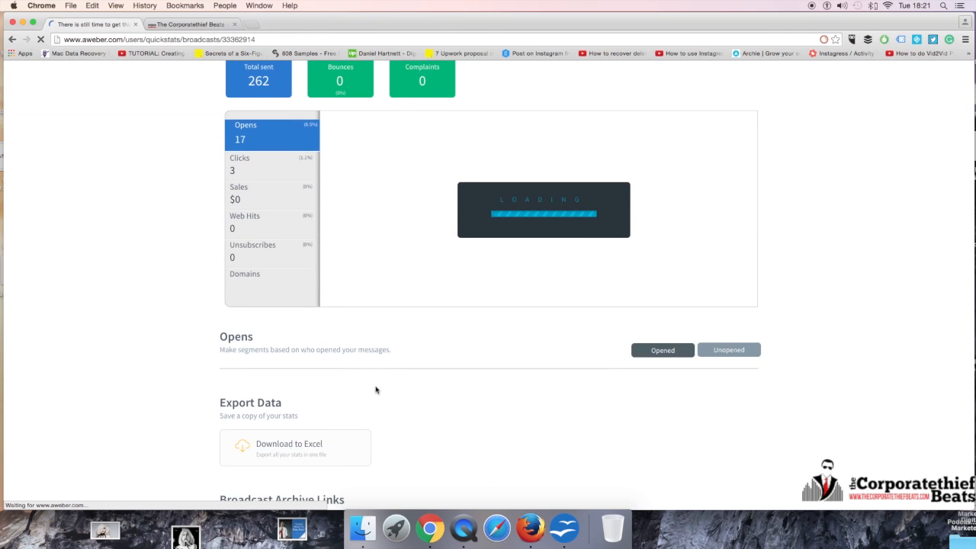
pyautogui.scroll(-10, 375, 381)
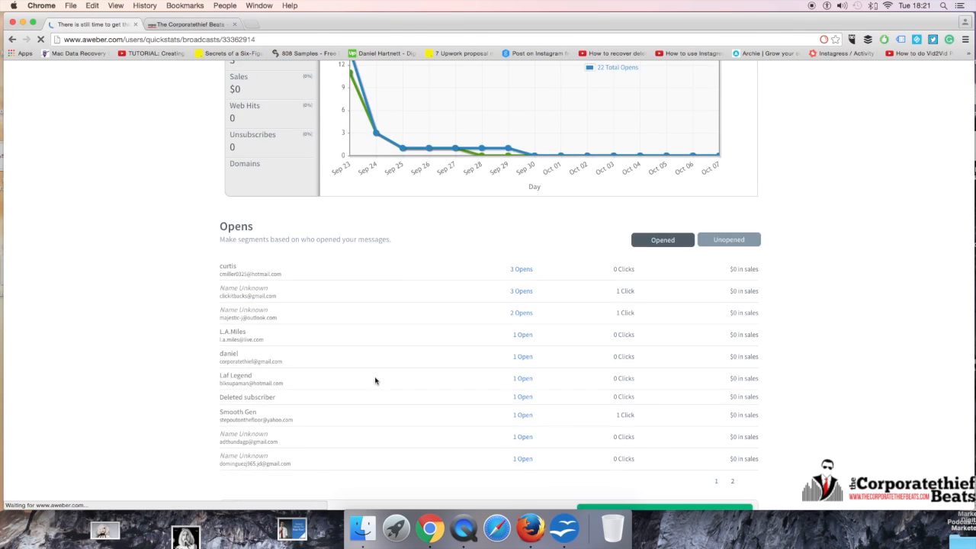
pyautogui.scroll(10, 375, 381)
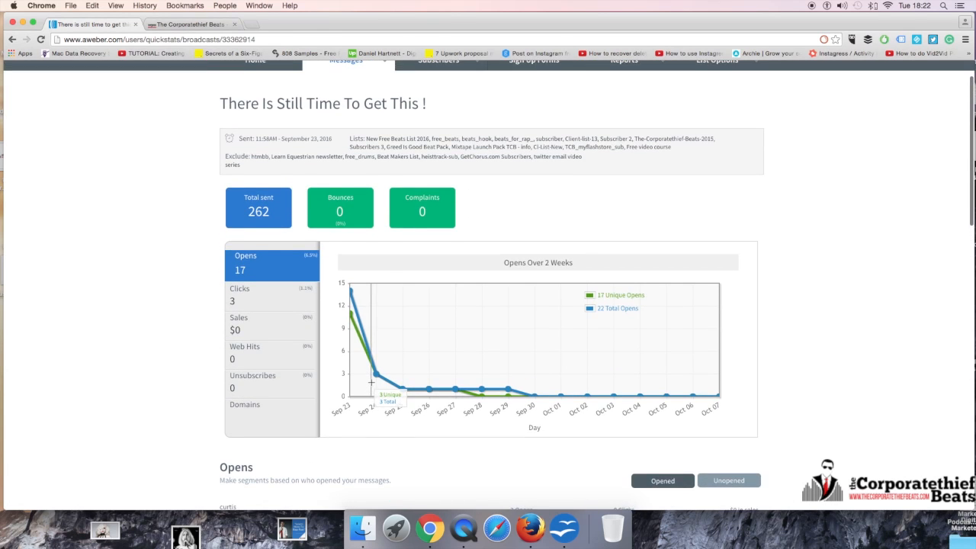
pyautogui.scroll(-15, 374, 383)
pyautogui.scroll(-2, 371, 386)
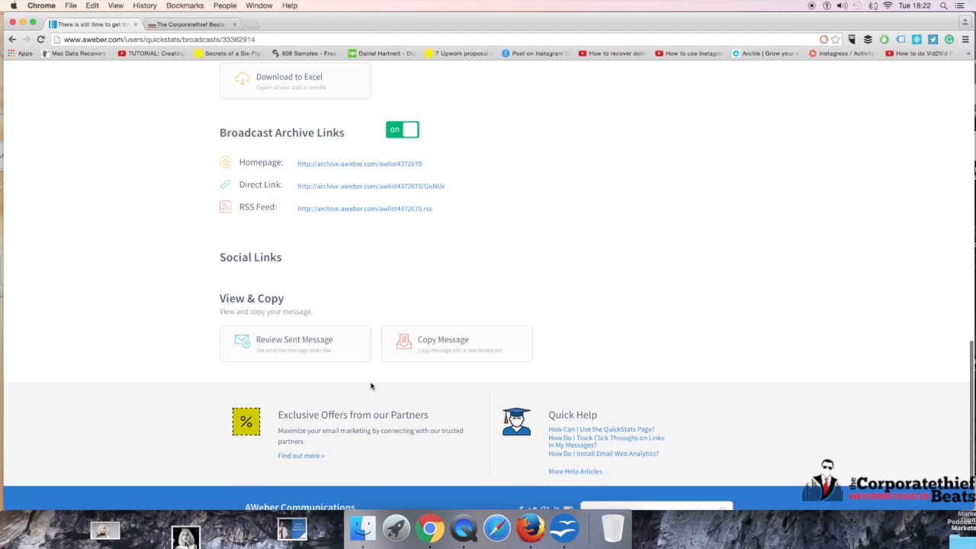
pyautogui.scroll(3, 370, 382)
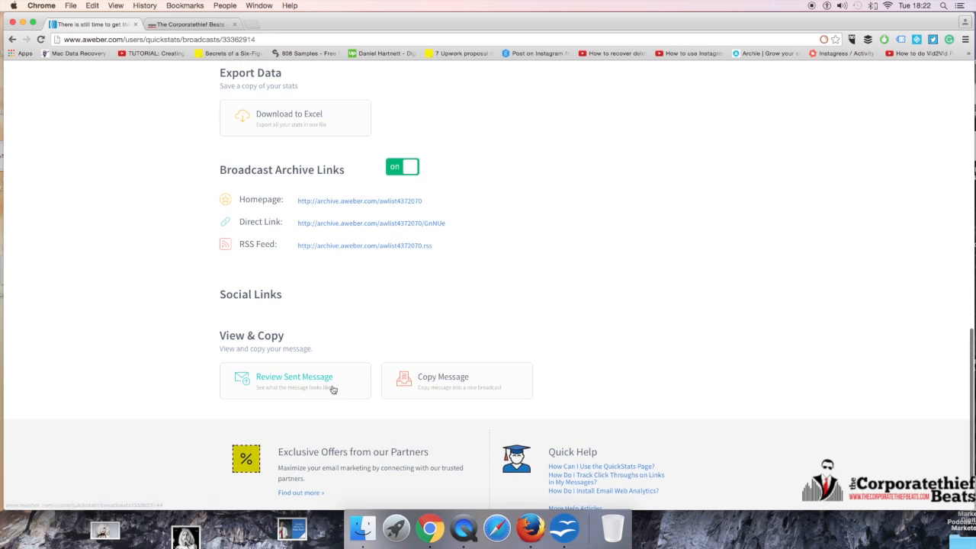
# Step: Open the sent message preview and read through its HTML content
pyautogui.click(316, 392)
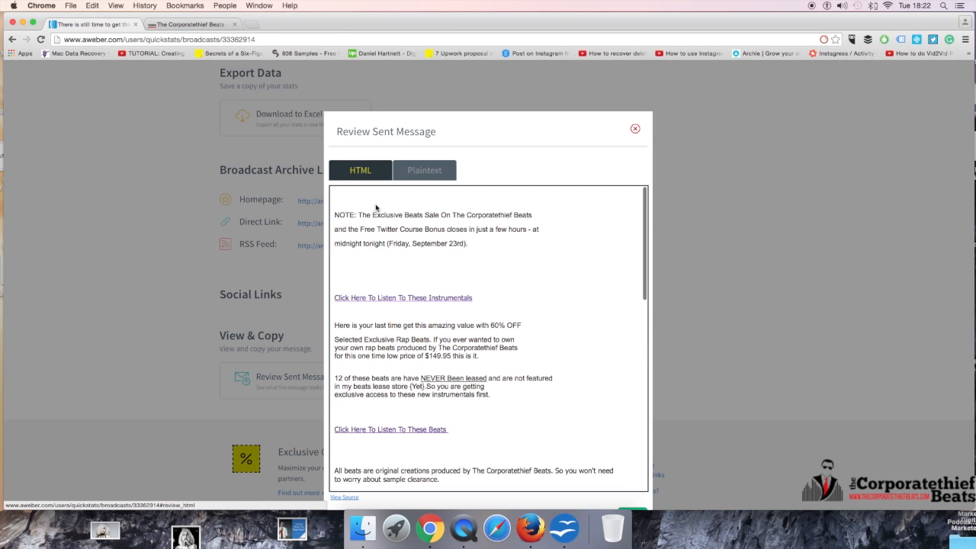
pyautogui.scroll(-10, 375, 207)
pyautogui.scroll(12, 404, 320)
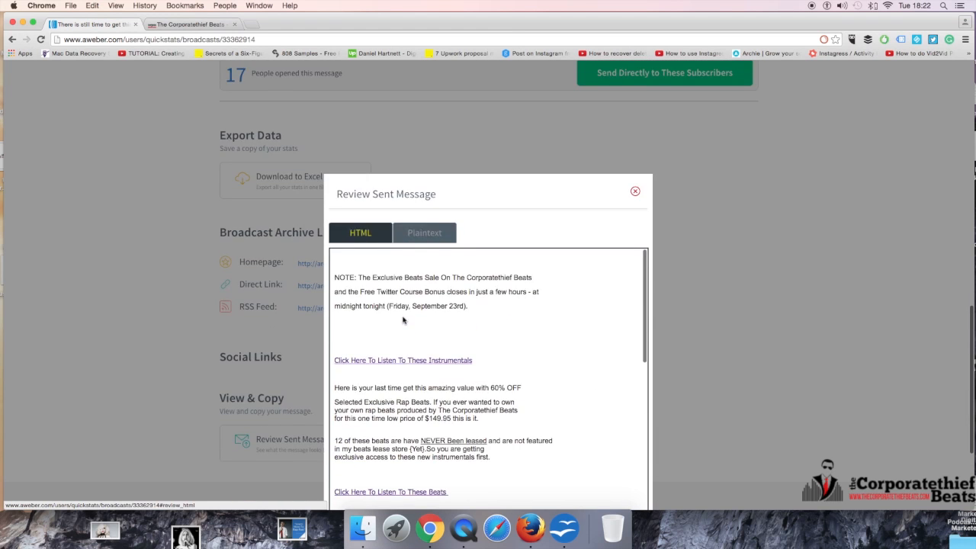
pyautogui.scroll(-10, 404, 320)
pyautogui.scroll(-7, 555, 312)
pyautogui.scroll(3, 540, 312)
pyautogui.scroll(12, 538, 313)
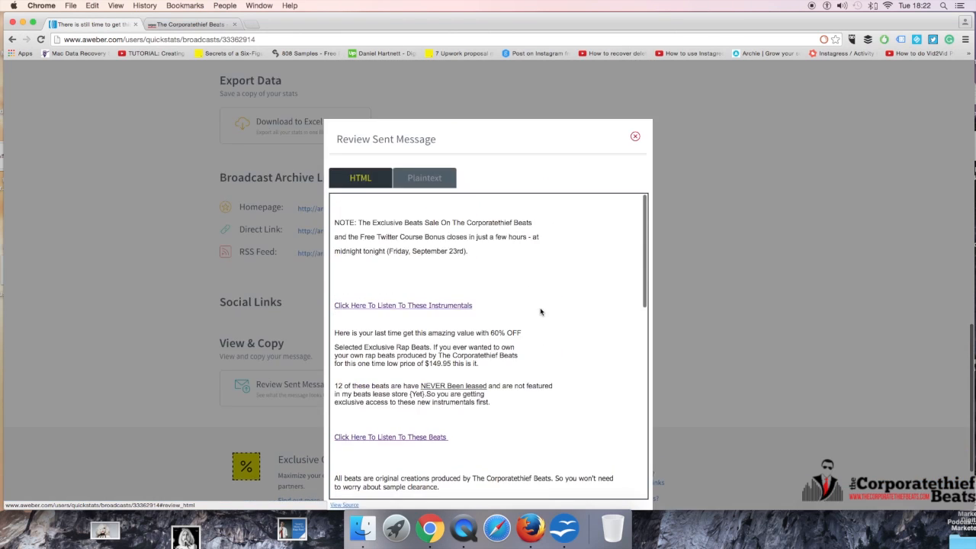
pyautogui.scroll(3, 541, 311)
pyautogui.scroll(-10, 540, 311)
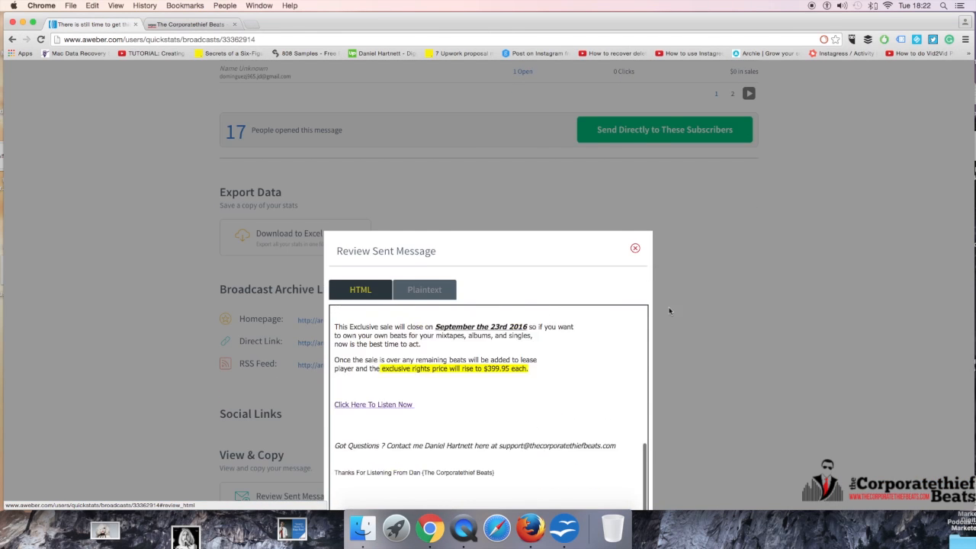
pyautogui.scroll(-2, 670, 311)
pyautogui.scroll(-10, 510, 333)
pyautogui.scroll(8, 528, 332)
pyautogui.scroll(4, 588, 315)
pyautogui.scroll(6, 565, 308)
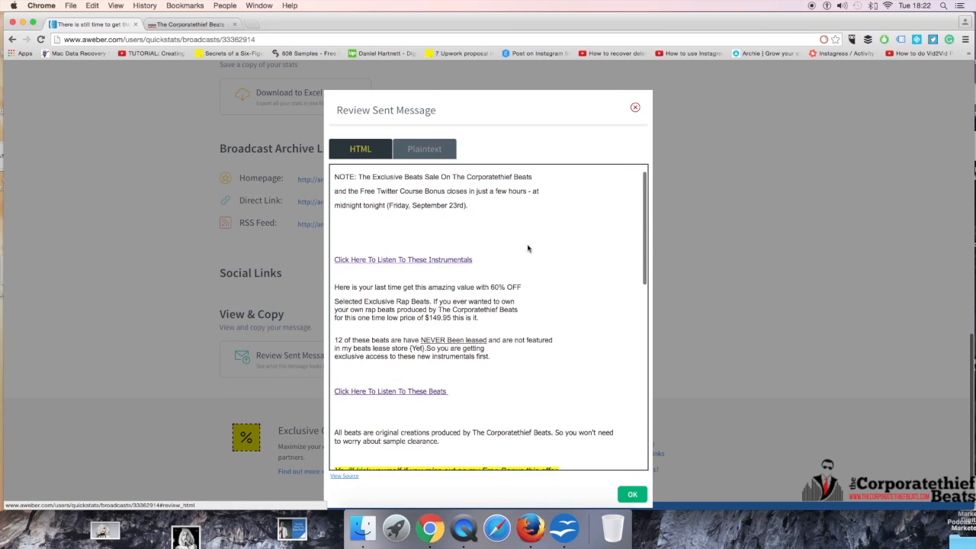
pyautogui.scroll(2, 527, 248)
# Step: Select the message text in the preview, scroll through the rest of it, and close the preview
pyautogui.moveTo(335, 209); pyautogui.dragTo(631, 448)
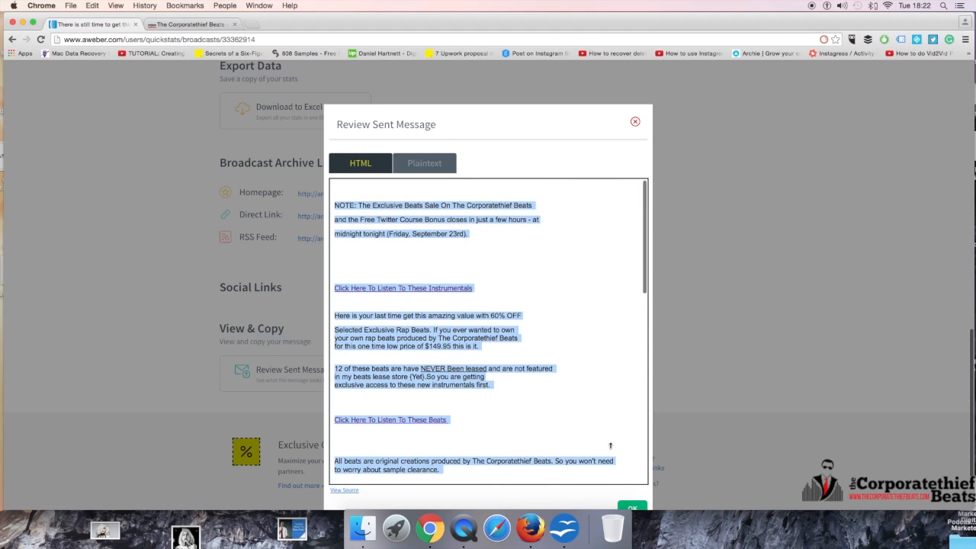
pyautogui.scroll(-5, 607, 447)
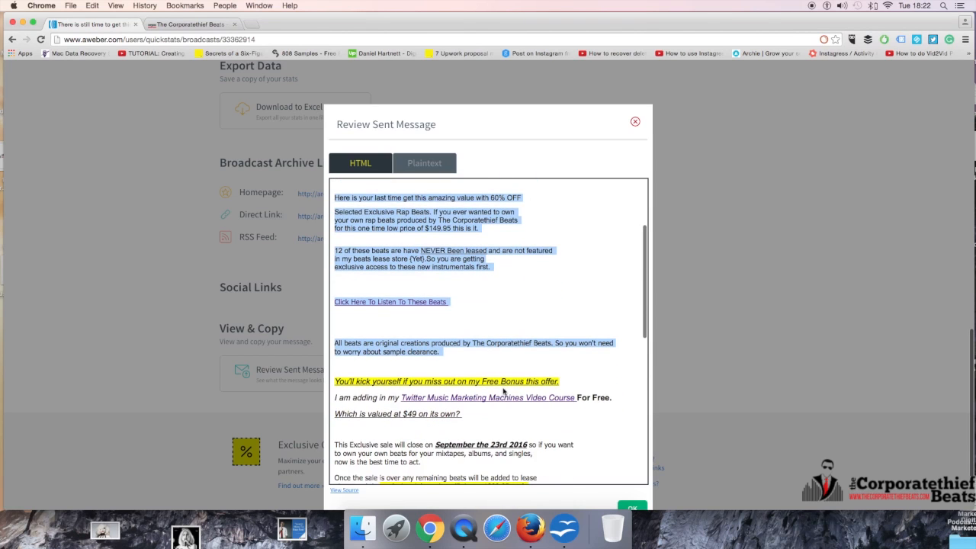
pyautogui.scroll(6, 538, 342)
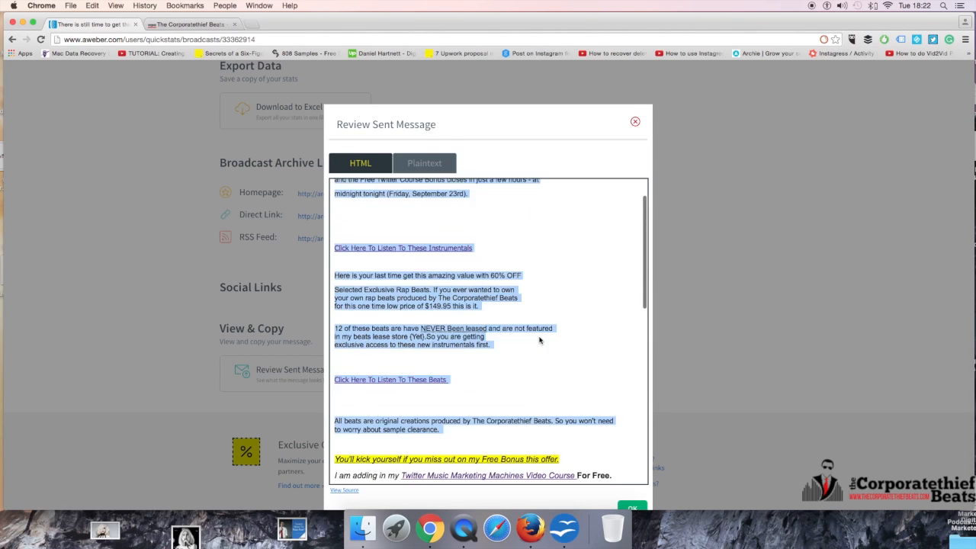
pyautogui.click(564, 336)
pyautogui.scroll(-3, 567, 349)
pyautogui.scroll(-10, 566, 350)
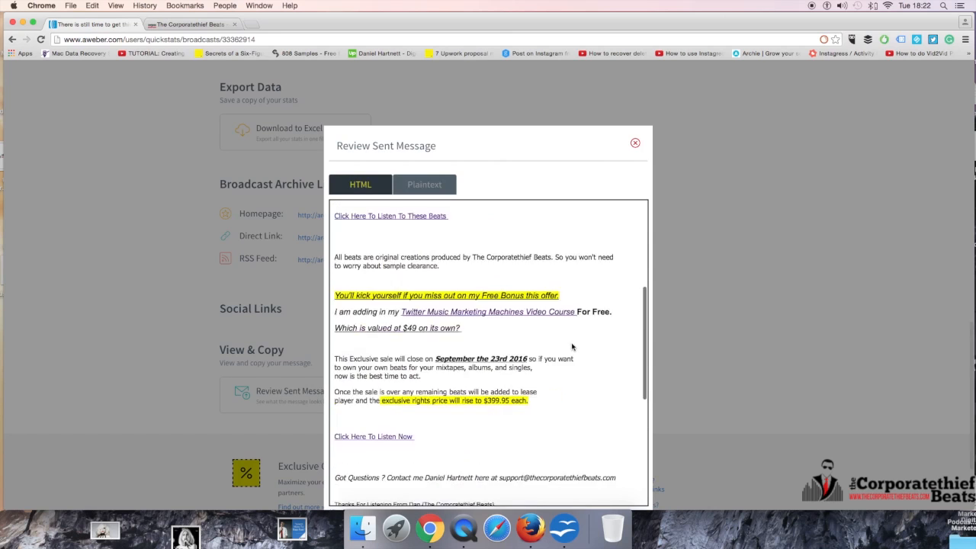
pyautogui.scroll(3, 569, 351)
pyautogui.scroll(-4, 568, 352)
pyautogui.scroll(-3, 568, 352)
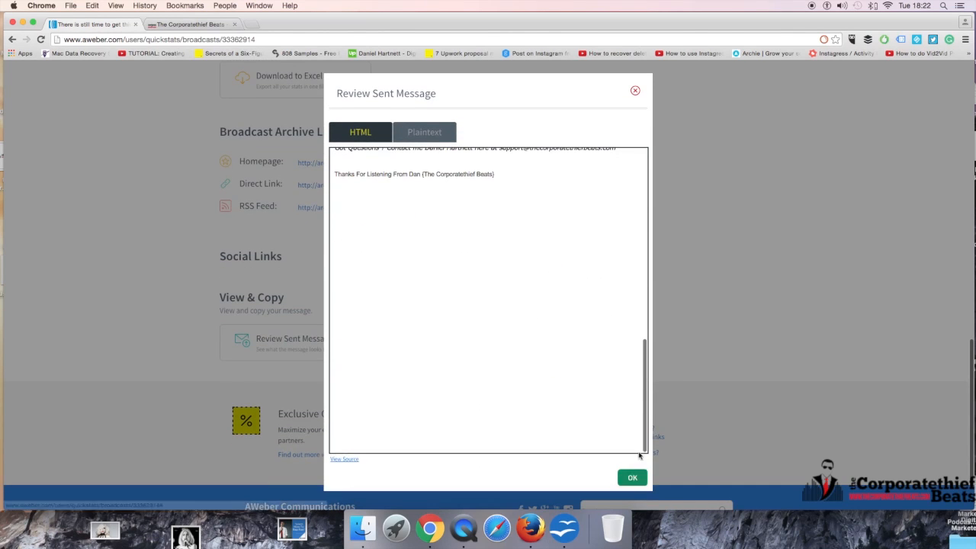
pyautogui.click(629, 474)
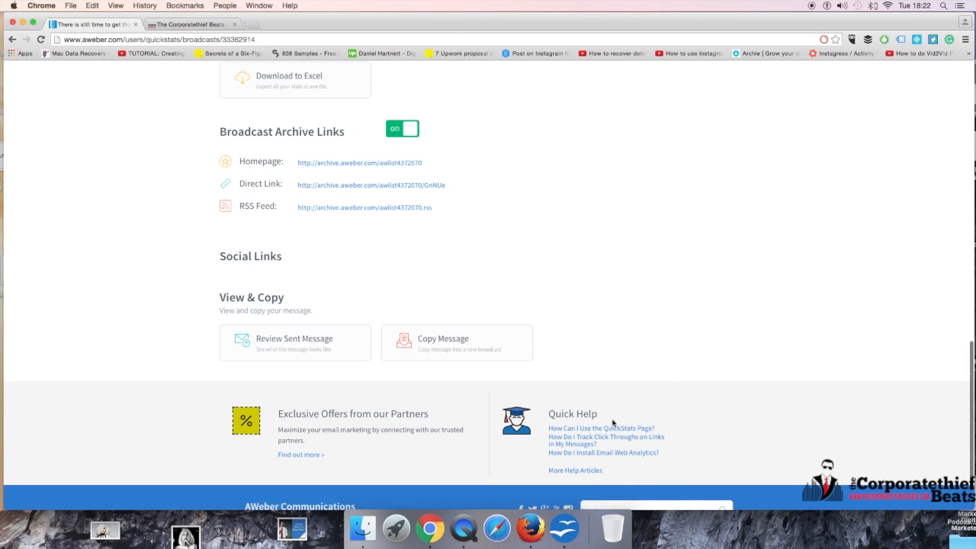
# Step: Return to the dashboard and start a new broadcast message with the Drag & Drop Email Builder
pyautogui.scroll(15, 593, 263)
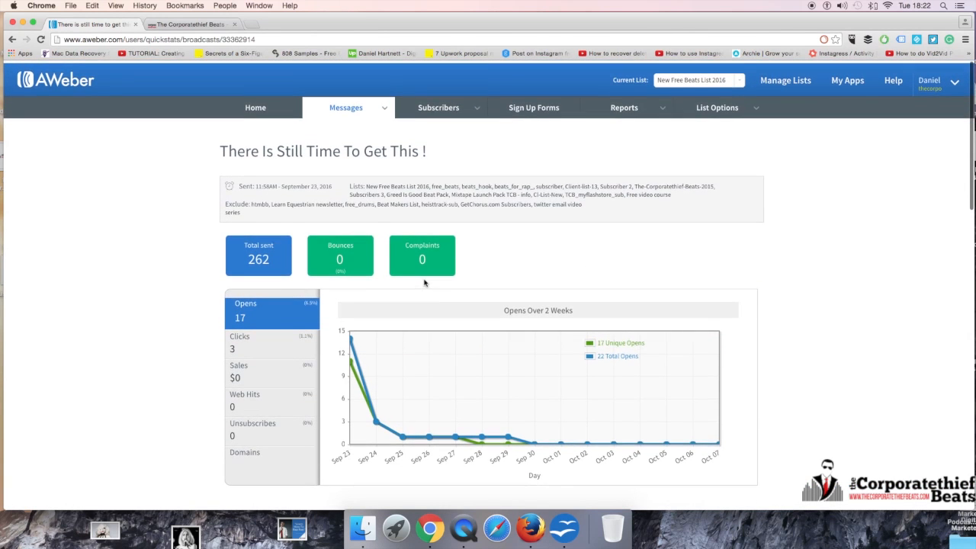
pyautogui.click(345, 105)
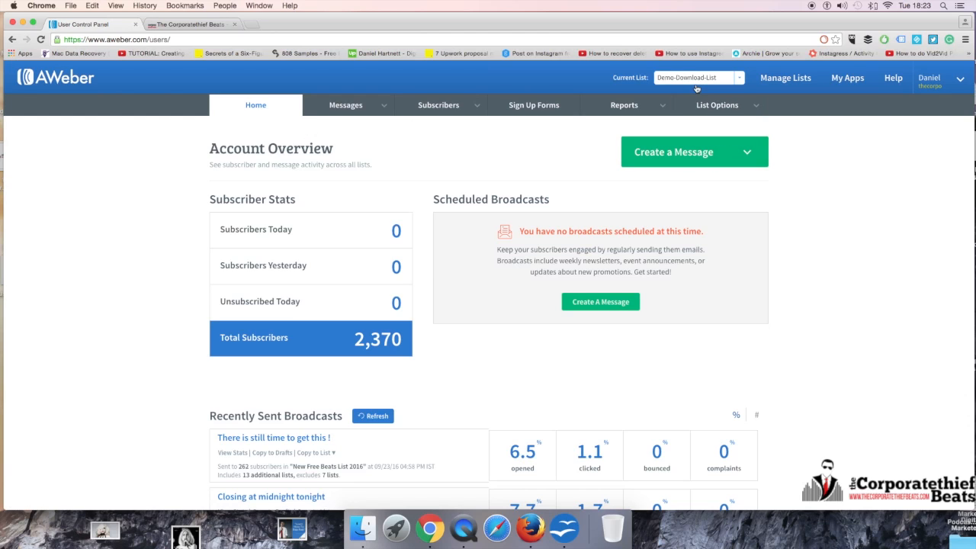
pyautogui.click(690, 152)
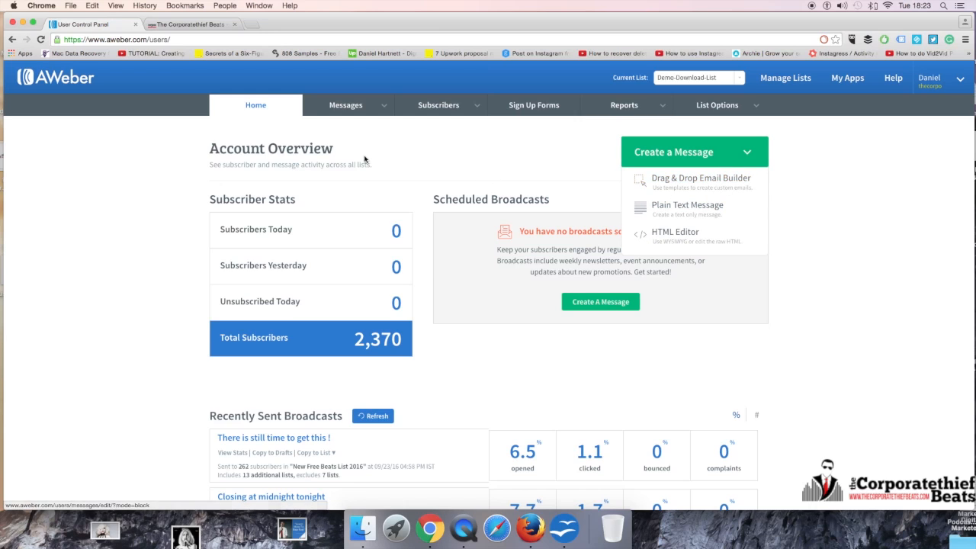
pyautogui.click(374, 107)
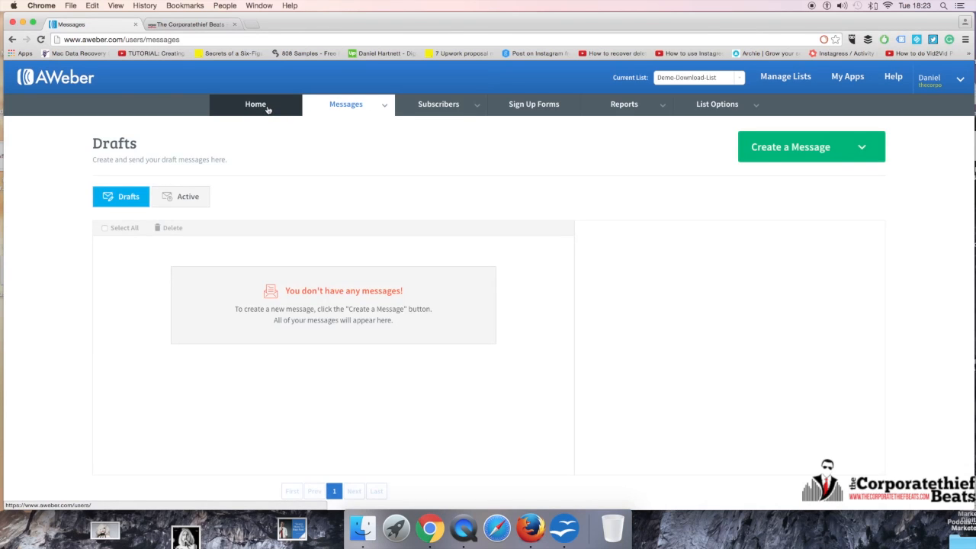
pyautogui.moveTo(305, 103)
pyautogui.click(345, 165)
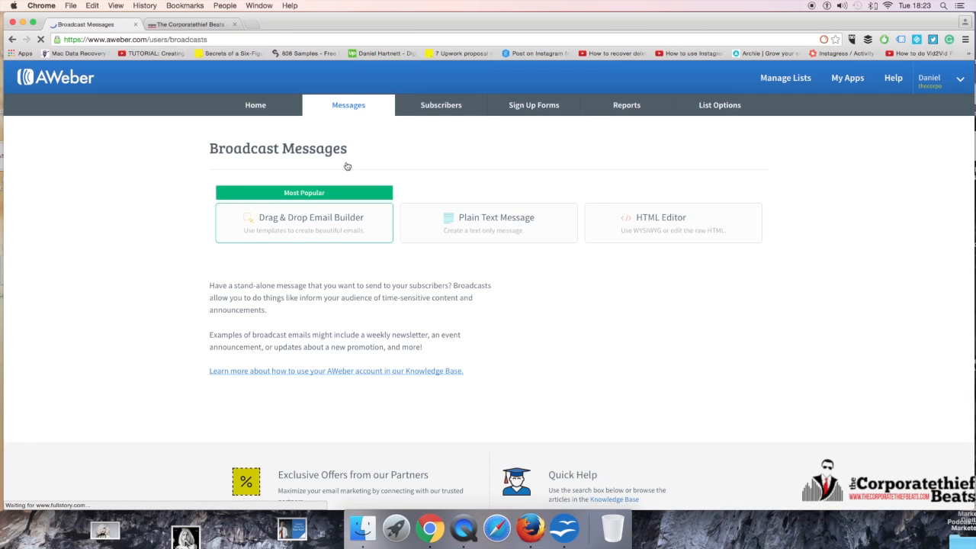
pyautogui.click(324, 218)
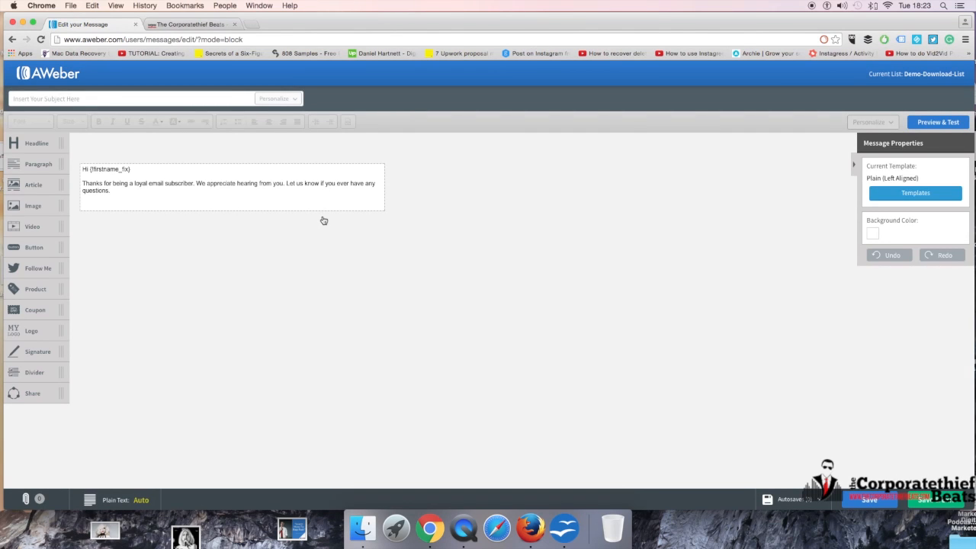
# Step: Look over the Corporatethief Beats website in the other tab, then return to the email editor
pyautogui.moveTo(54, 191); pyautogui.dragTo(87, 187)
pyautogui.click(132, 182)
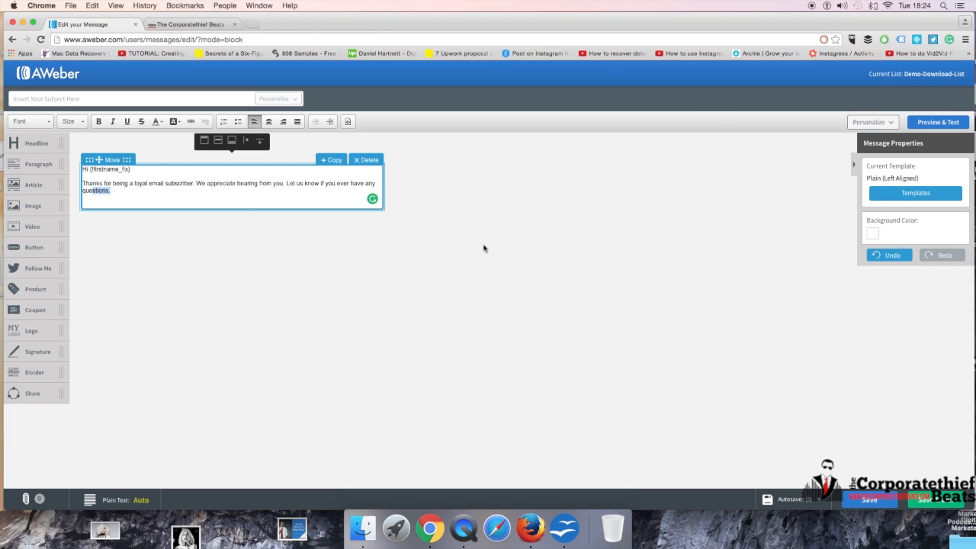
pyautogui.click(201, 24)
pyautogui.scroll(15, 424, 273)
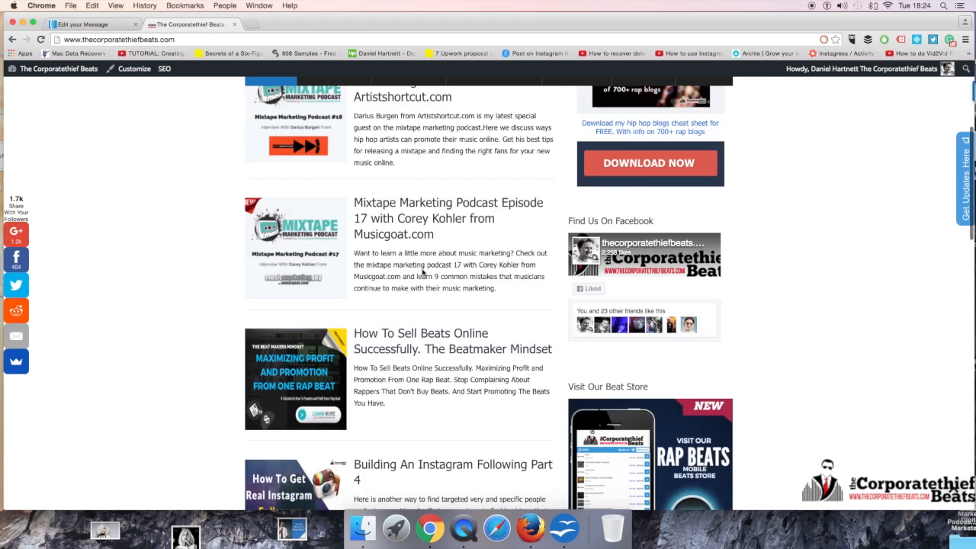
pyautogui.scroll(-2, 423, 273)
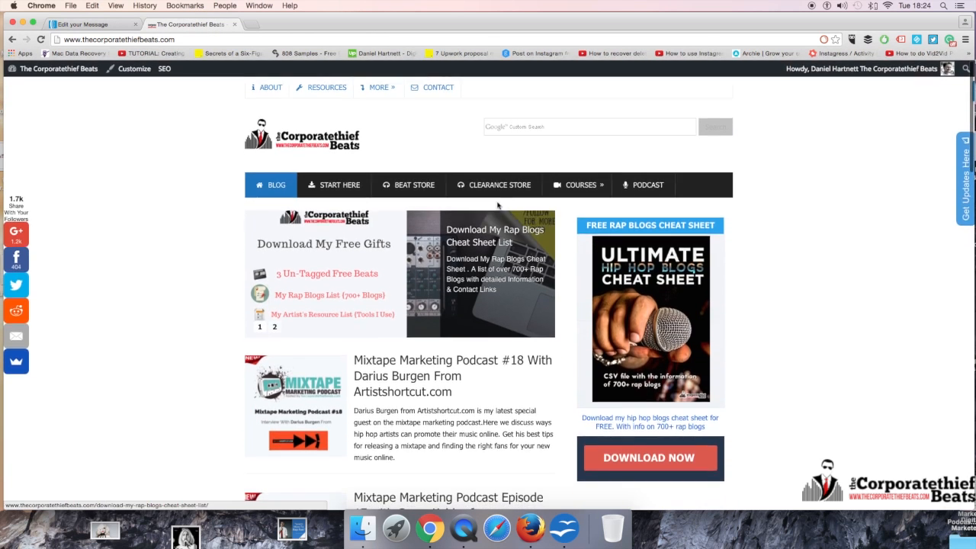
pyautogui.click(93, 25)
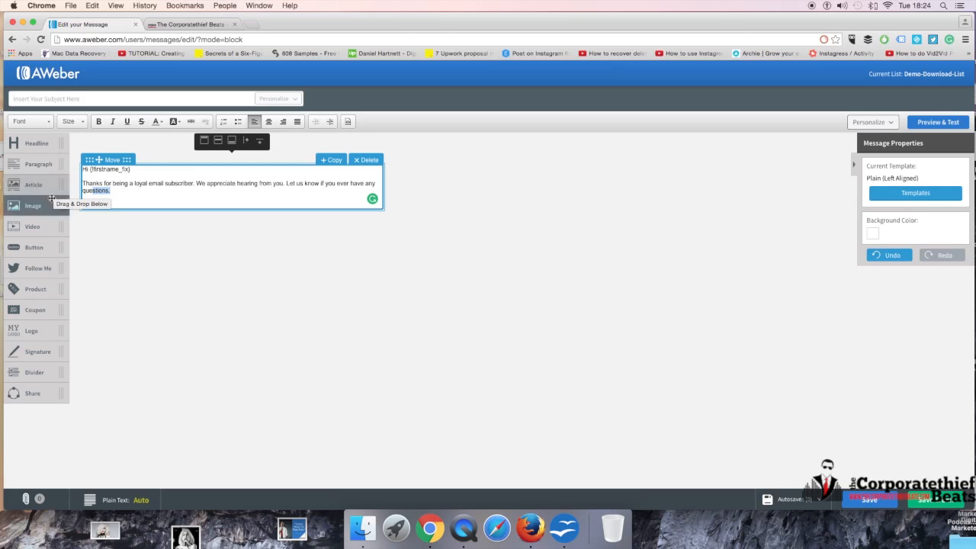
# Step: Add an Image block above the greeting text of the message
pyautogui.moveTo(35, 209); pyautogui.dragTo(156, 167)
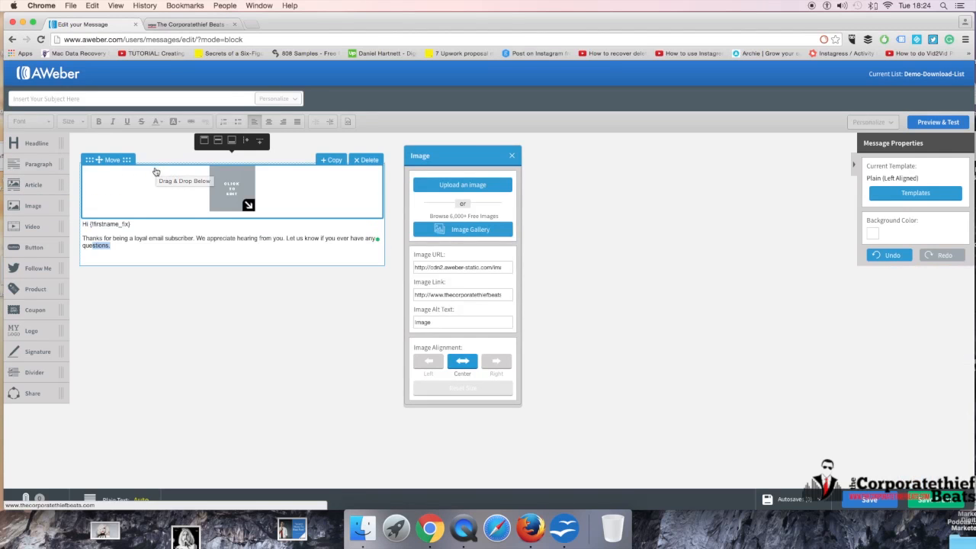
pyautogui.click(190, 233)
pyautogui.click(168, 249)
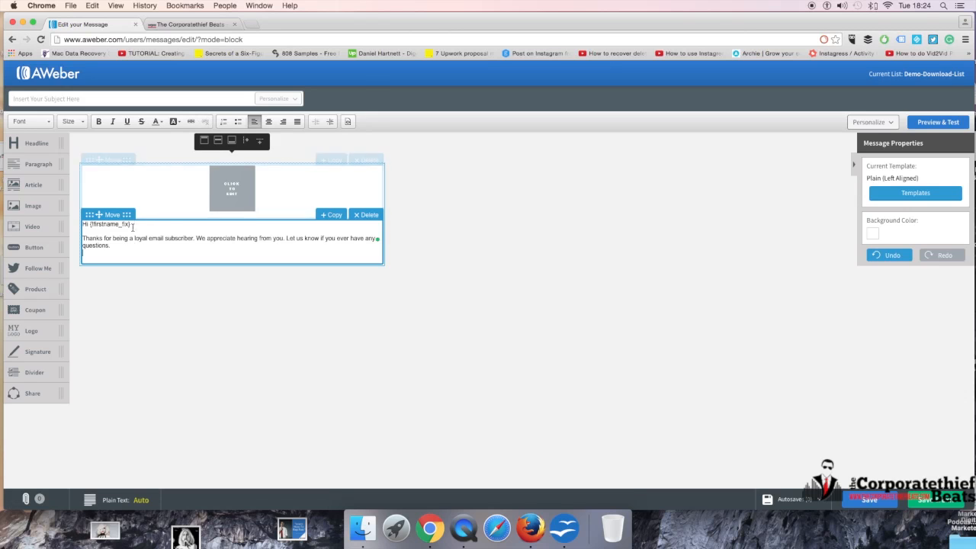
# Step: Link the words "loyal email subscriber" to the Corporatethief Beats website URL copied from the other tab
pyautogui.doubleClick(144, 238)
pyautogui.moveTo(144, 238); pyautogui.dragTo(193, 237)
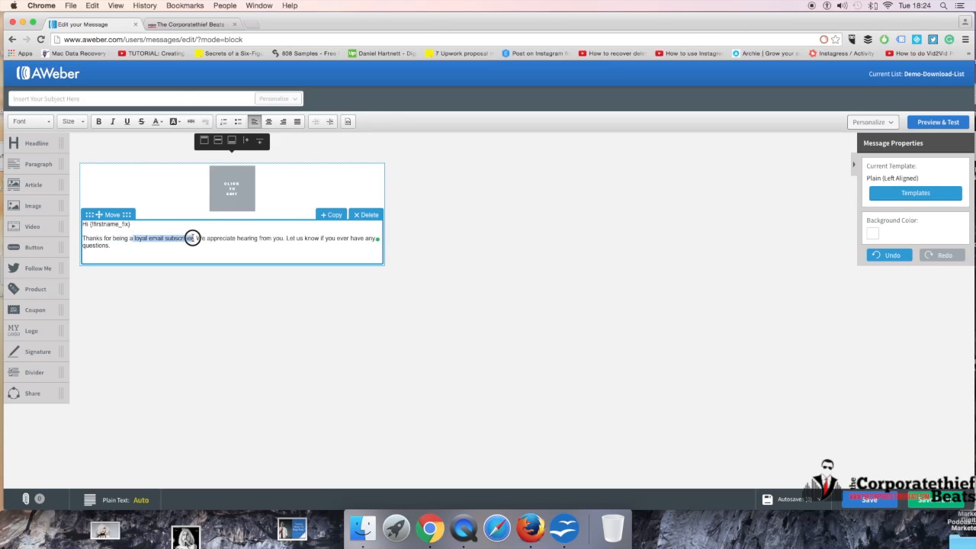
pyautogui.click(190, 122)
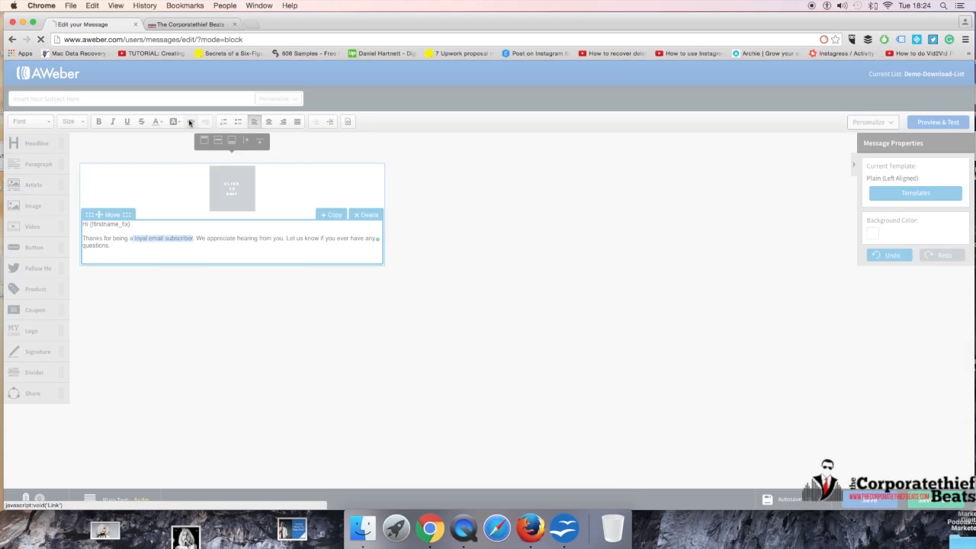
pyautogui.click(481, 271)
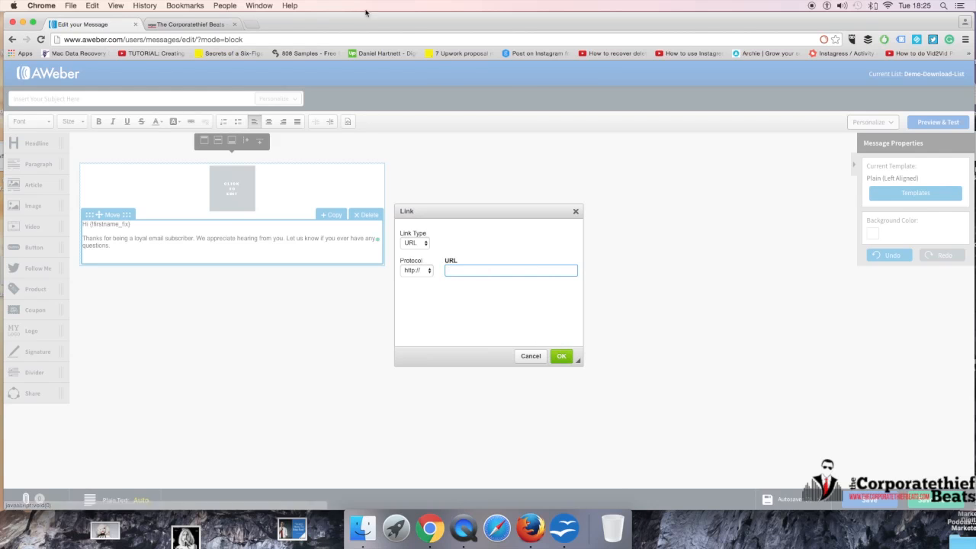
pyautogui.click(181, 25)
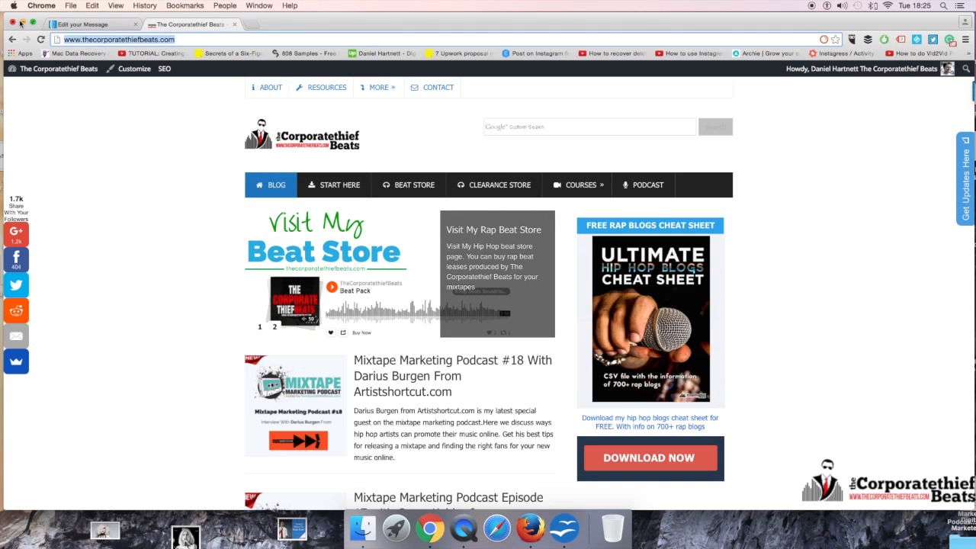
pyautogui.click(85, 25)
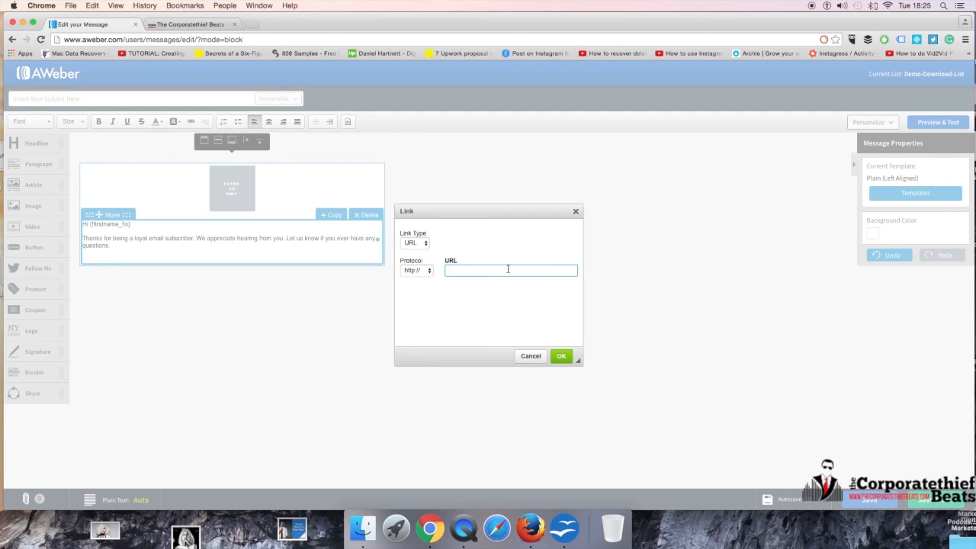
pyautogui.write('www.thecorporatethiefbeats.com/')
pyautogui.moveTo(553, 269); pyautogui.dragTo(399, 260)
pyautogui.click(561, 356)
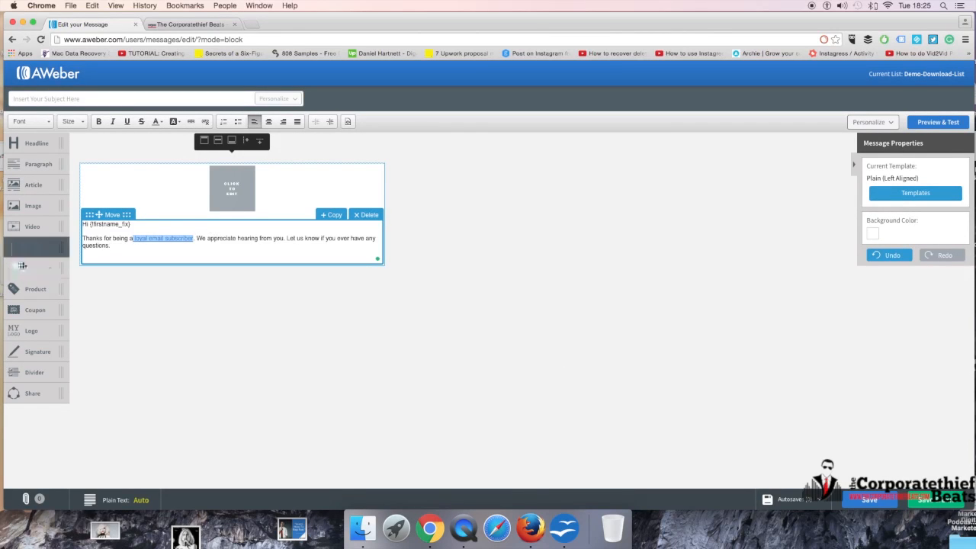
# Step: Add a Follow Me block above the greeting, choosing thecorporatethiefbeats.com for Facebook and corporatethief for Twitter
pyautogui.moveTo(42, 268); pyautogui.dragTo(133, 245)
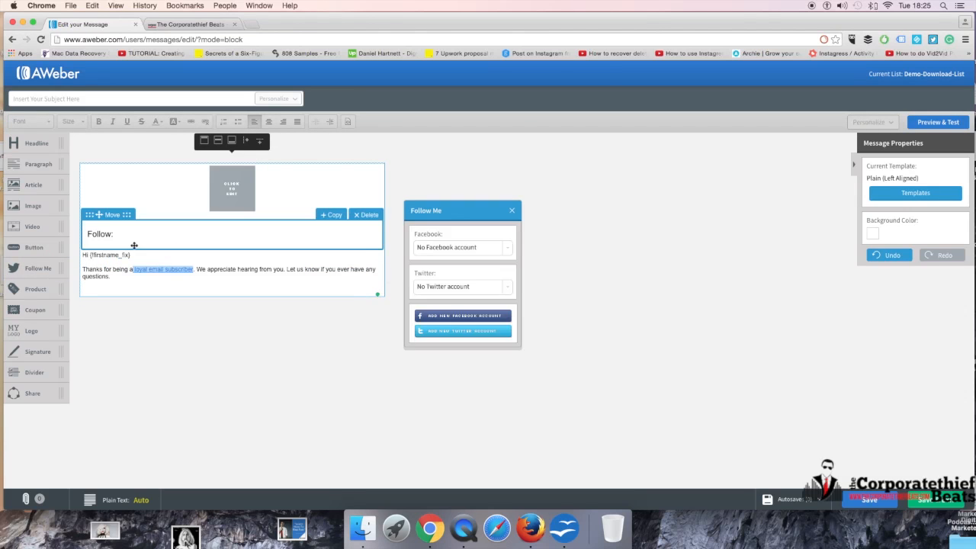
pyautogui.click(486, 248)
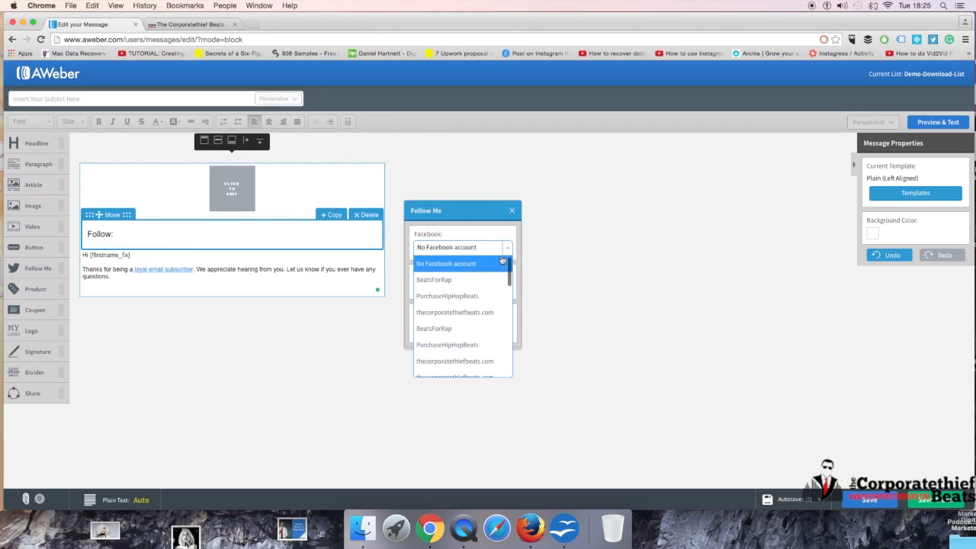
pyautogui.click(486, 315)
pyautogui.click(506, 287)
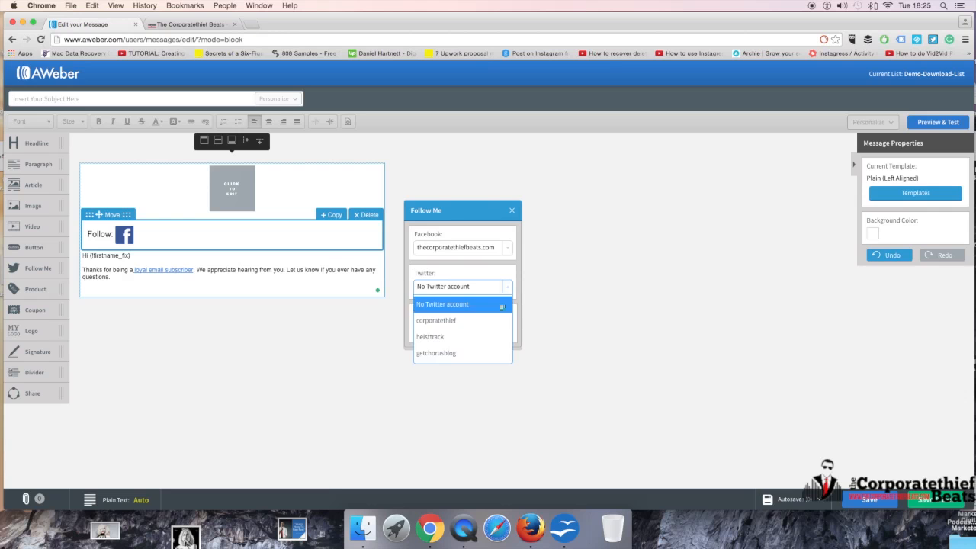
pyautogui.click(479, 320)
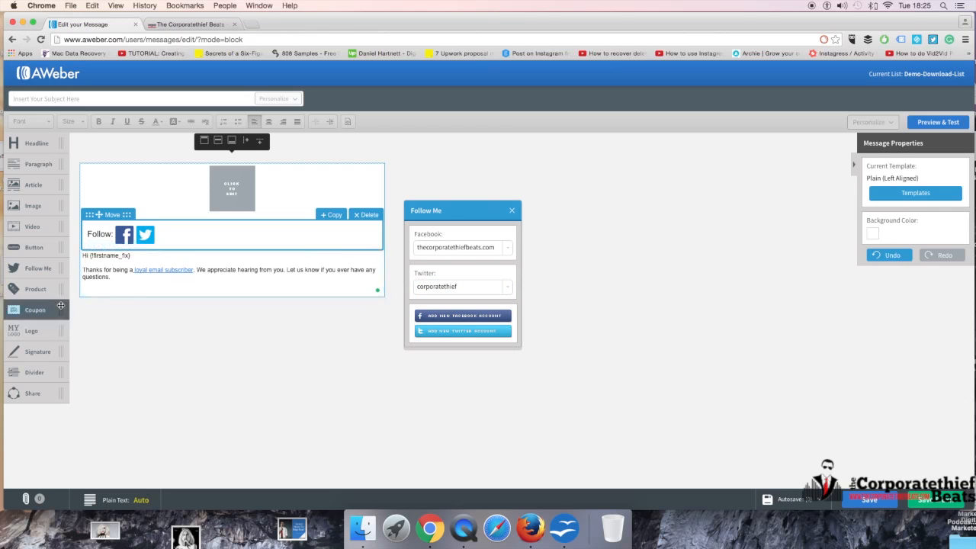
# Step: Replace the placeholder image with the "Download My Free Gifts" image from My Images in the image gallery
pyautogui.click(222, 188)
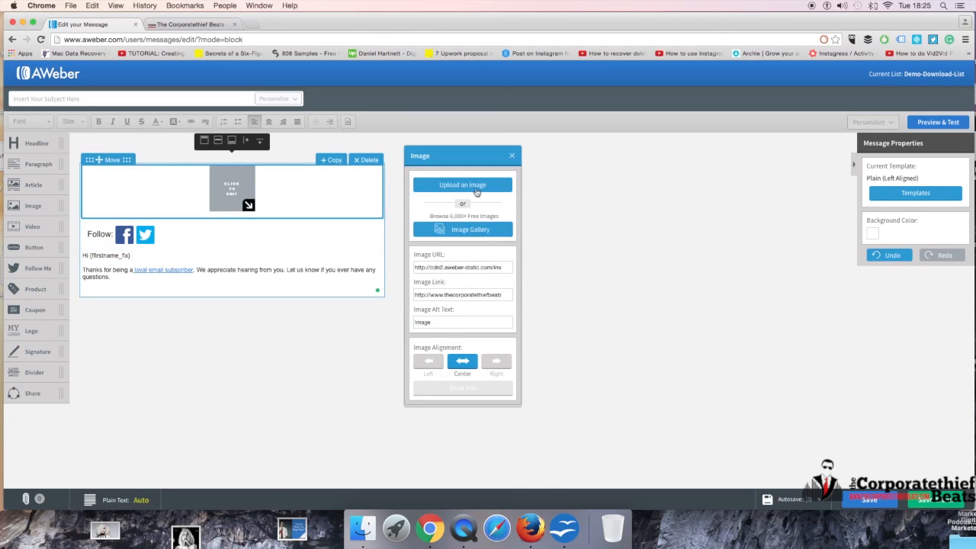
pyautogui.click(471, 229)
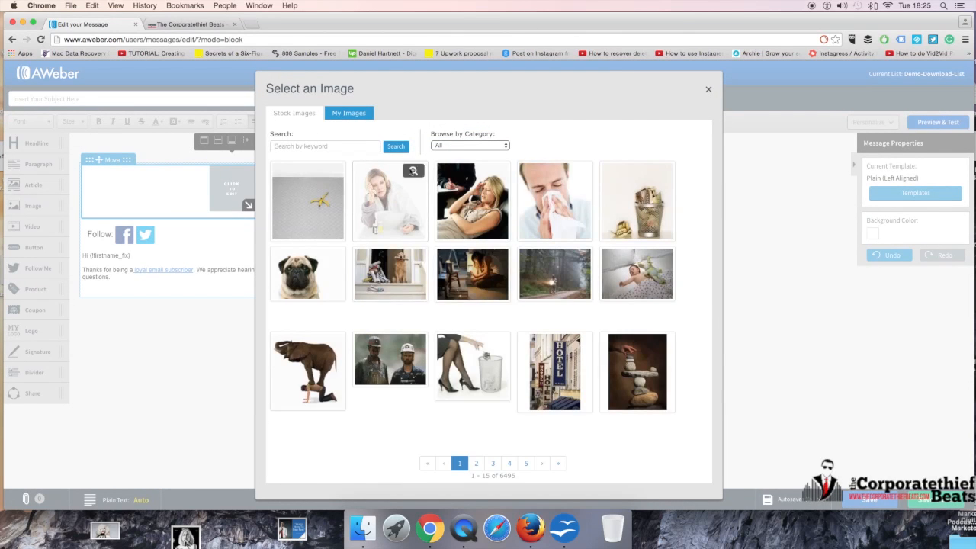
pyautogui.click(354, 113)
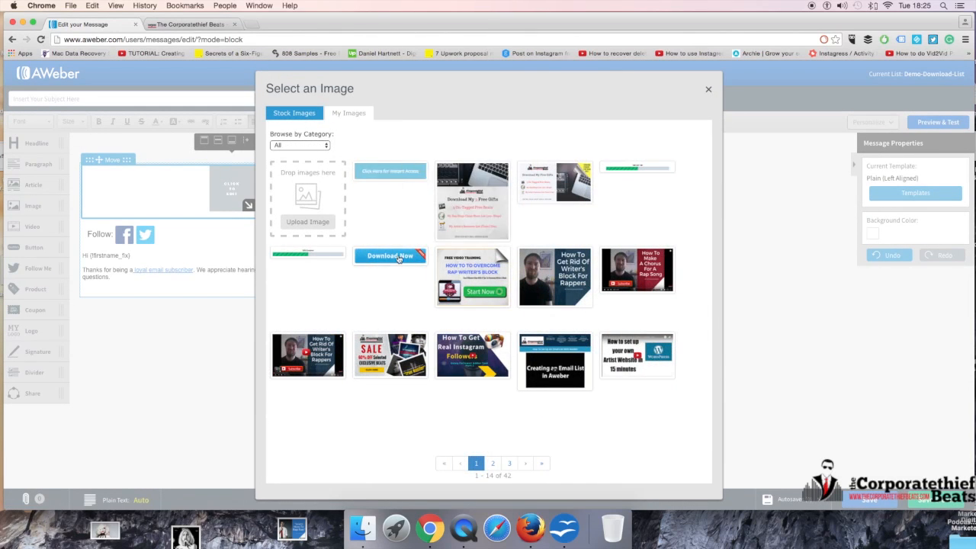
pyautogui.click(557, 183)
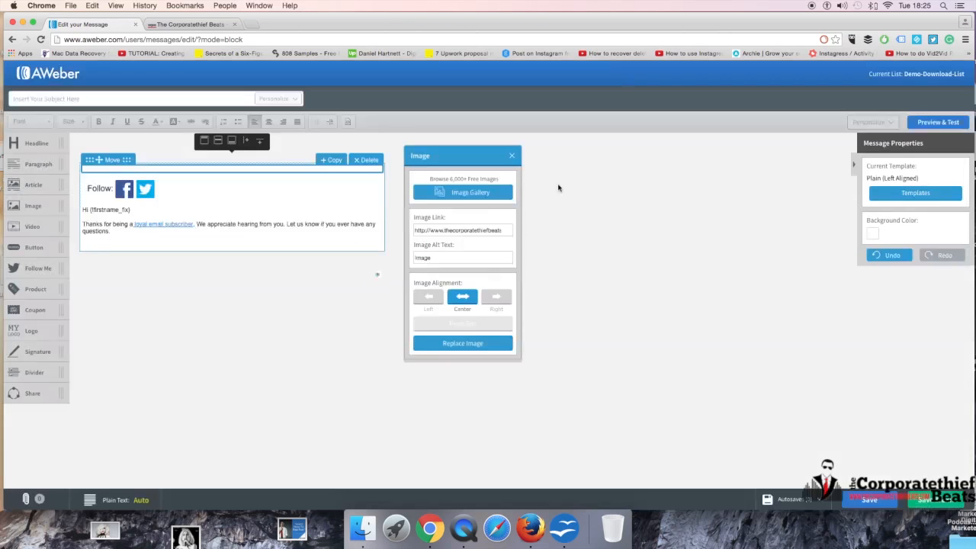
# Step: Add a Share block and a Coupon block between the Follow Me block and the greeting
pyautogui.scroll(-2, 279, 310)
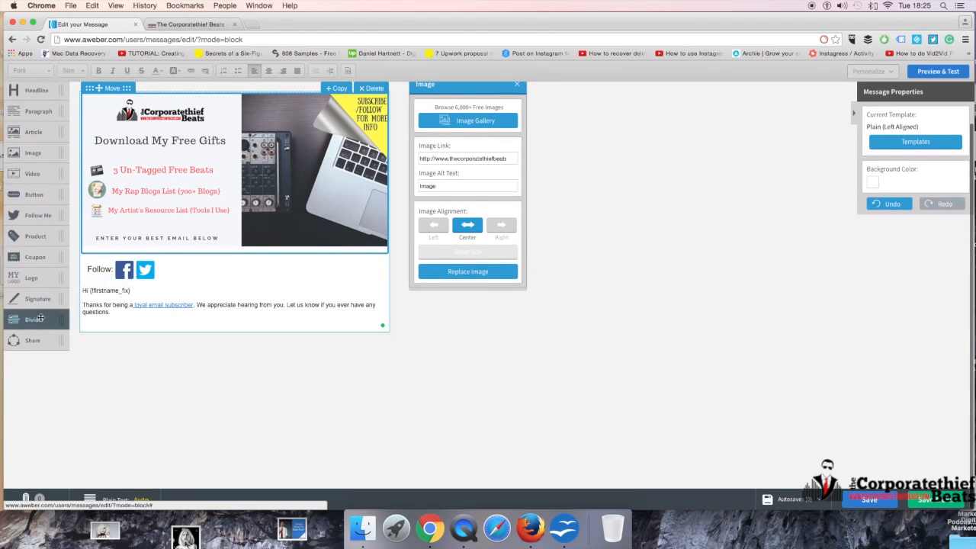
pyautogui.moveTo(32, 340); pyautogui.dragTo(155, 324)
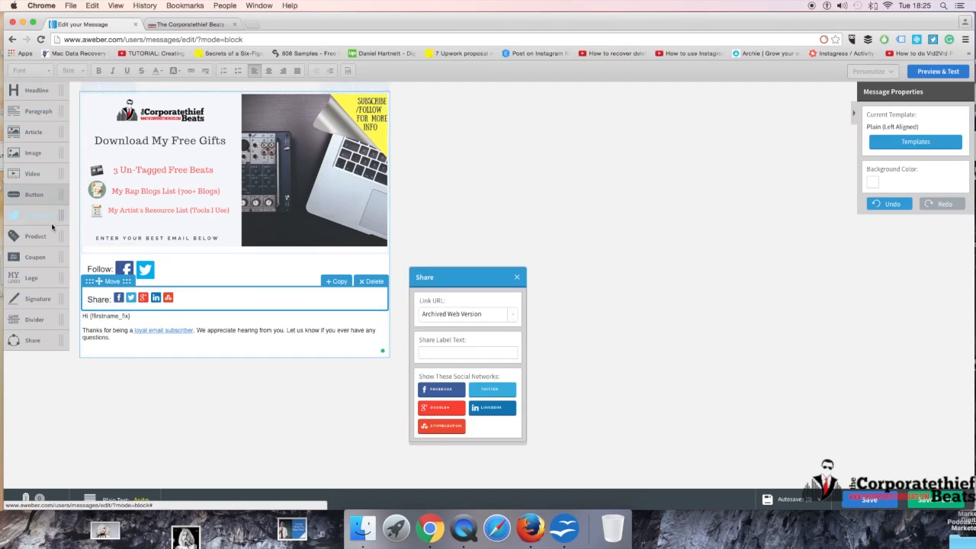
pyautogui.moveTo(35, 257); pyautogui.dragTo(241, 310)
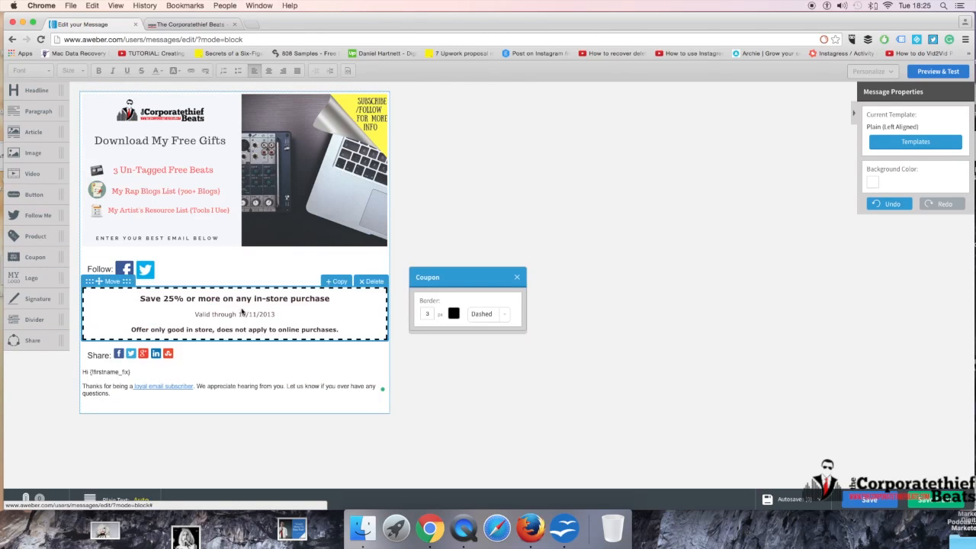
# Step: Add a Product block above the coupon, then delete it
pyautogui.moveTo(28, 231); pyautogui.dragTo(204, 300)
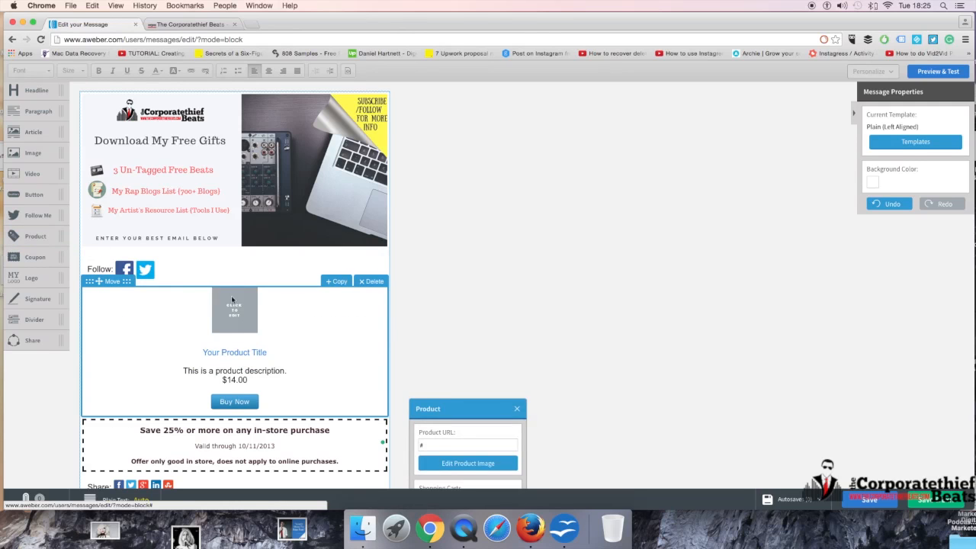
pyautogui.click(372, 281)
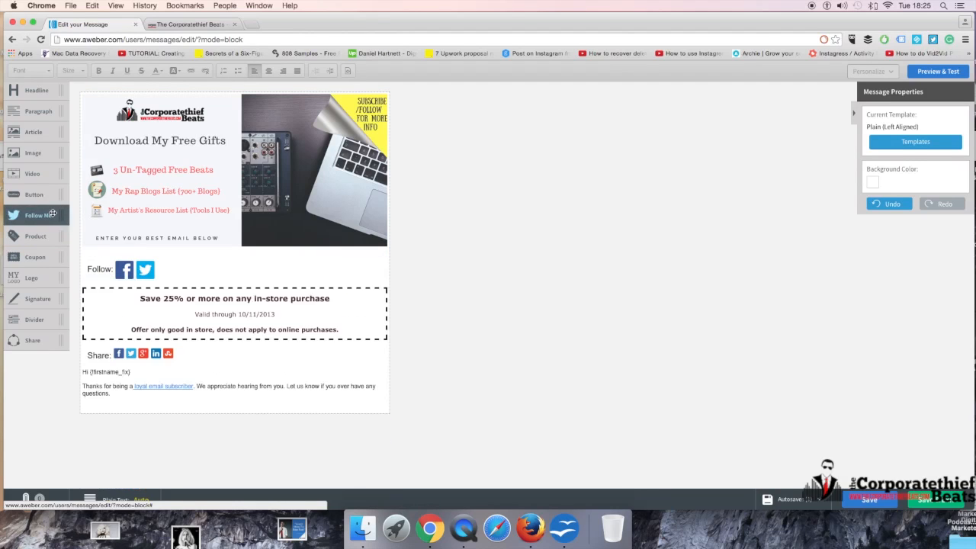
pyautogui.click(932, 144)
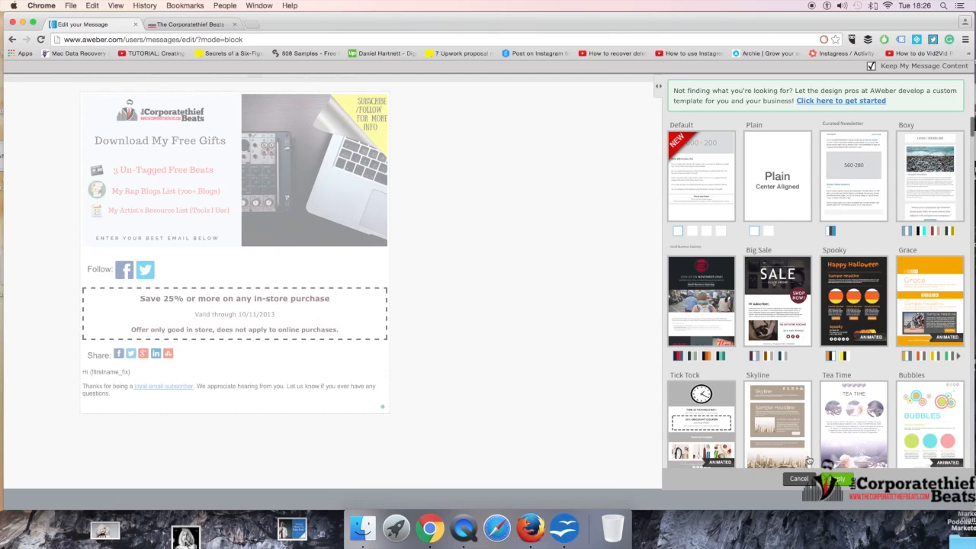
pyautogui.click(798, 479)
pyautogui.click(798, 479)
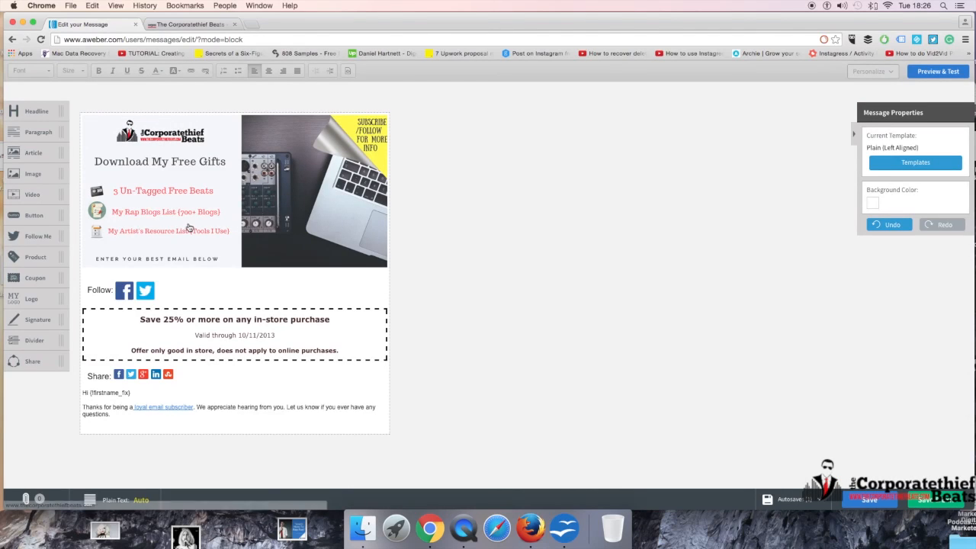
pyautogui.scroll(2, 189, 231)
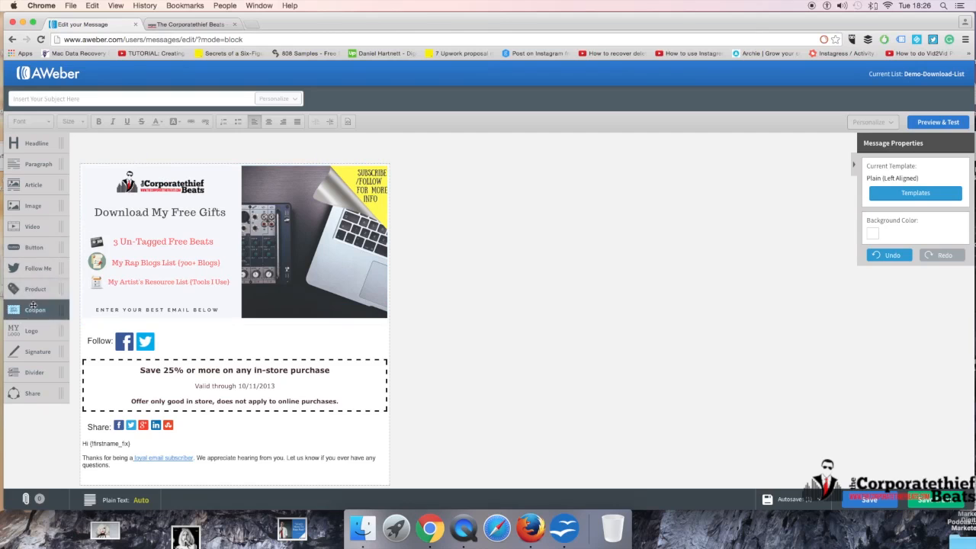
pyautogui.moveTo(39, 342)
pyautogui.mouseDown()
pyautogui.moveTo(38, 351)
pyautogui.moveTo(29, 216)
pyautogui.mouseUp()
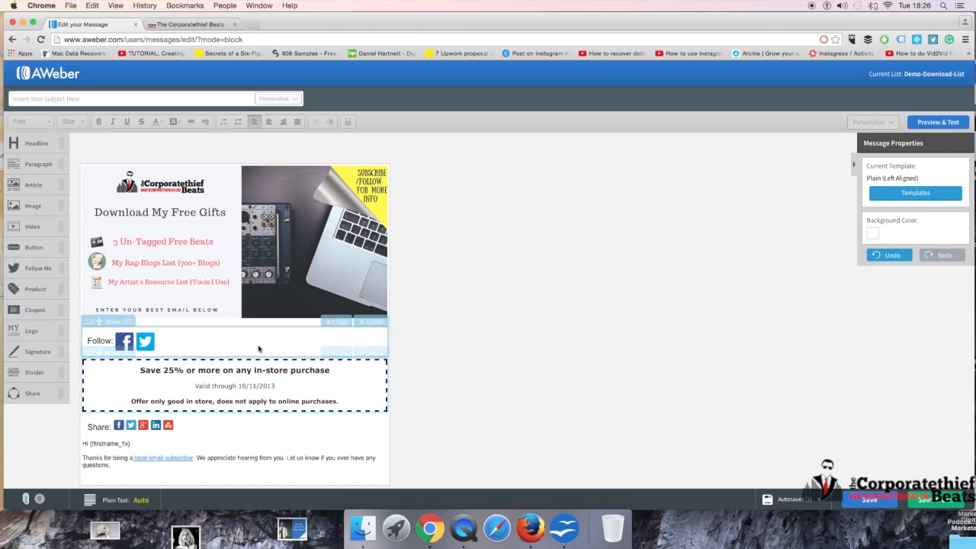
pyautogui.scroll(-3, 251, 351)
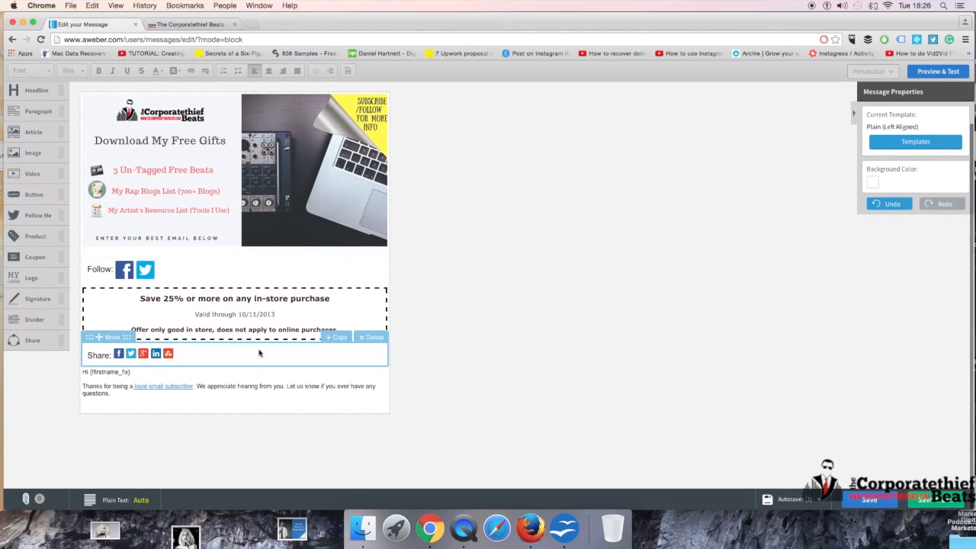
pyautogui.scroll(3, 591, 340)
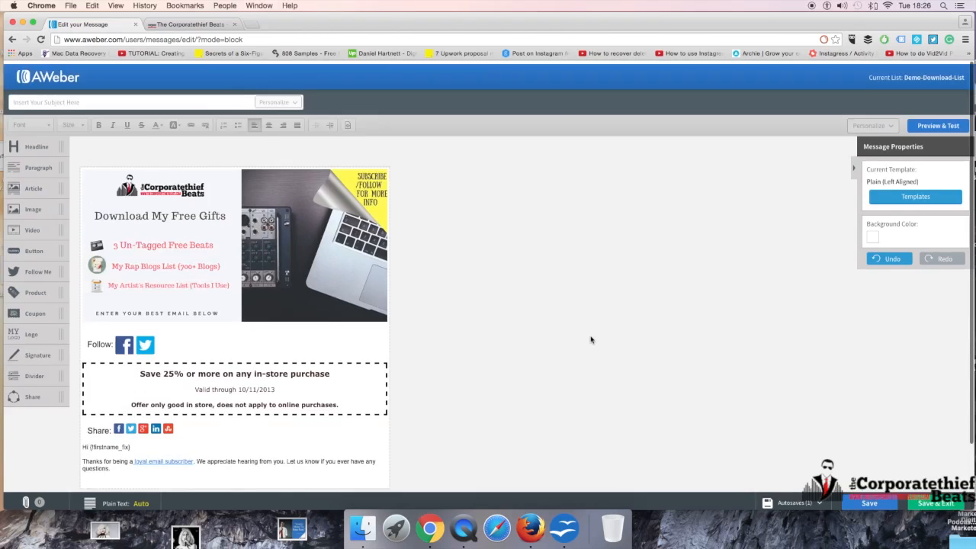
# Step: Set the message subject to "Download New Free Gifts" and save the message
pyautogui.click(81, 101)
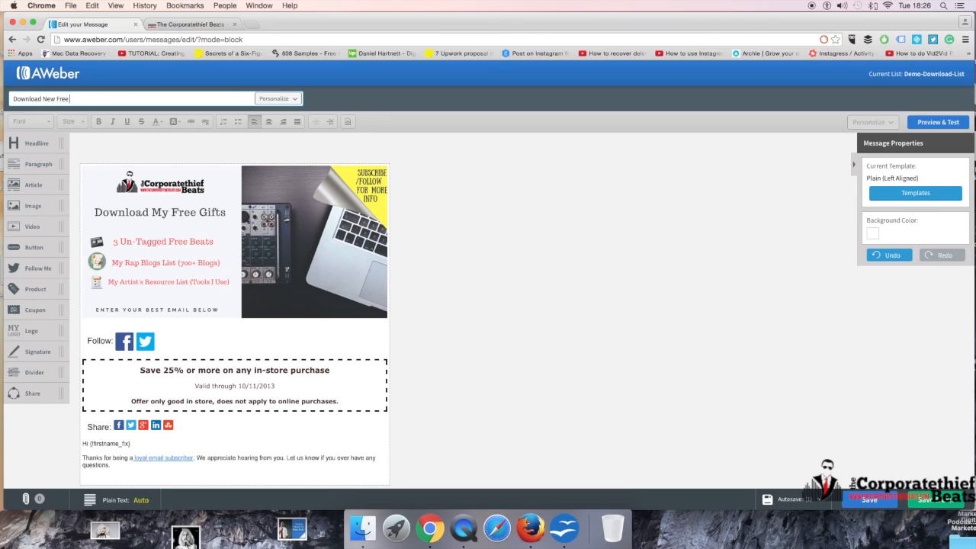
pyautogui.click(719, 303)
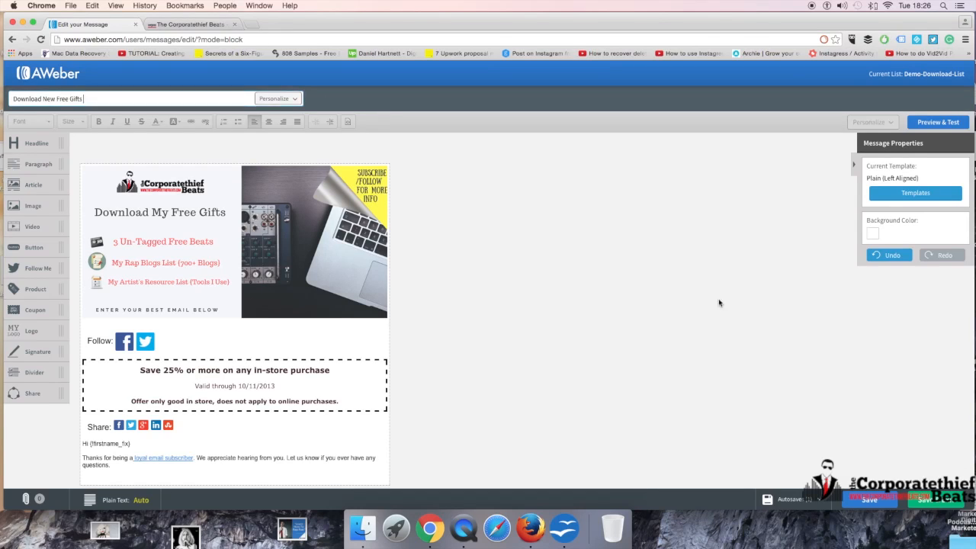
pyautogui.scroll(-3, 719, 303)
pyautogui.click(867, 502)
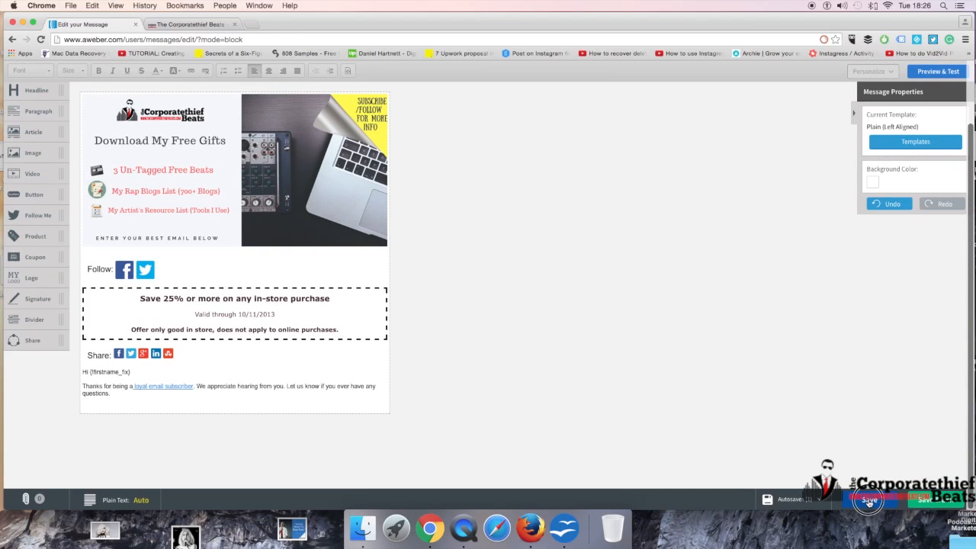
pyautogui.scroll(5, 897, 409)
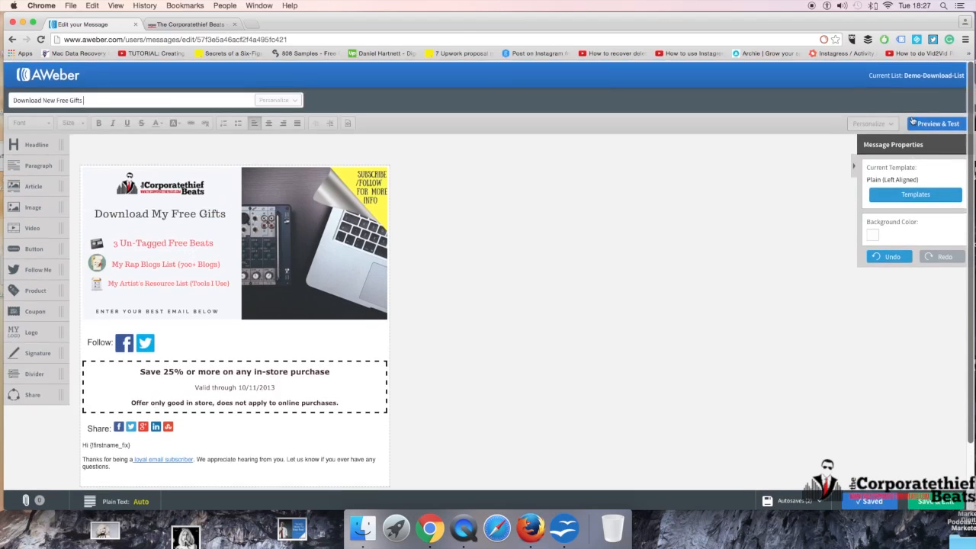
# Step: Open Preview & Test and follow the linked text to check it opens the website, then close that tab
pyautogui.click(937, 119)
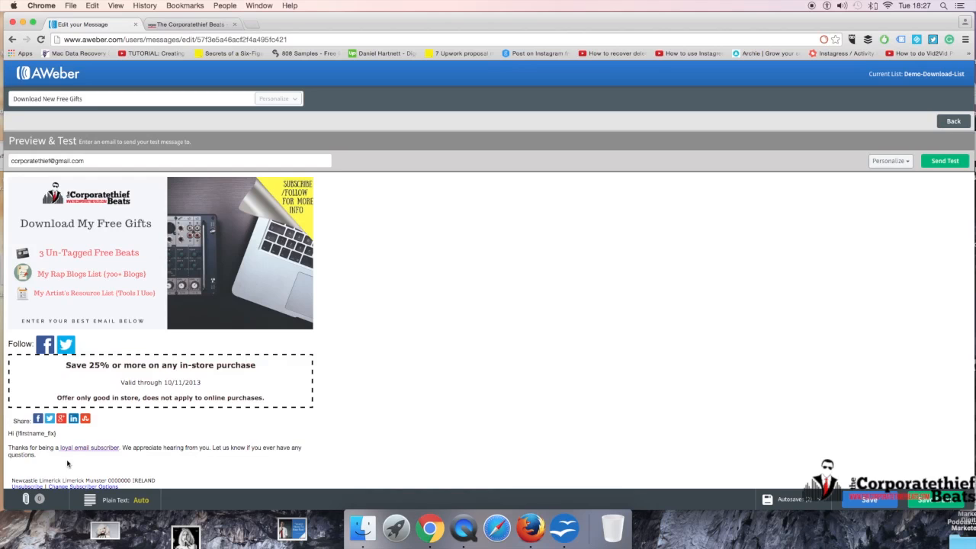
pyautogui.click(141, 439)
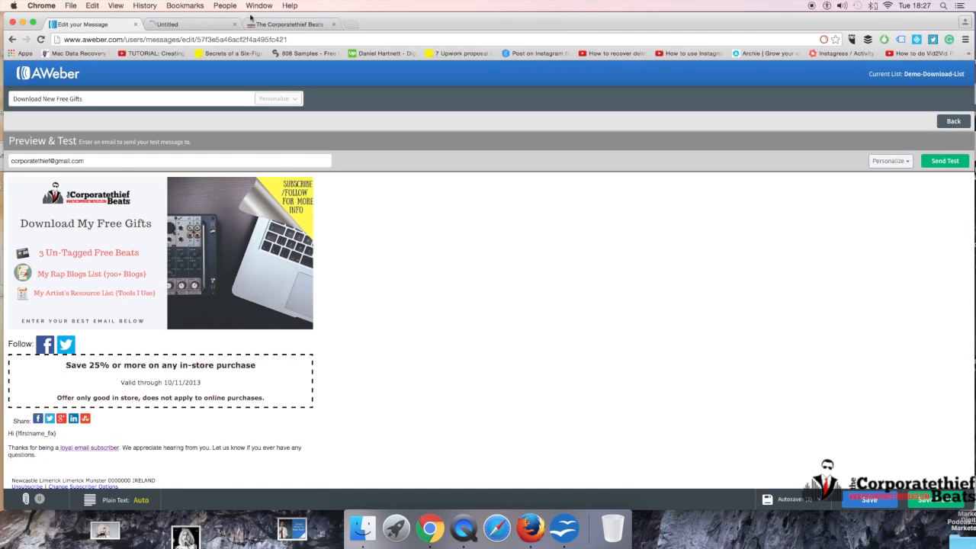
pyautogui.click(186, 24)
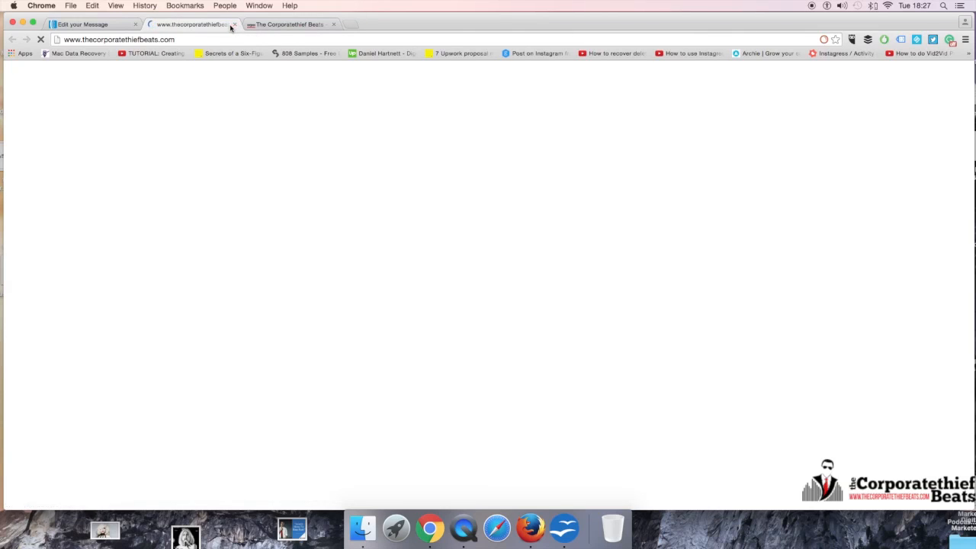
pyautogui.click(236, 24)
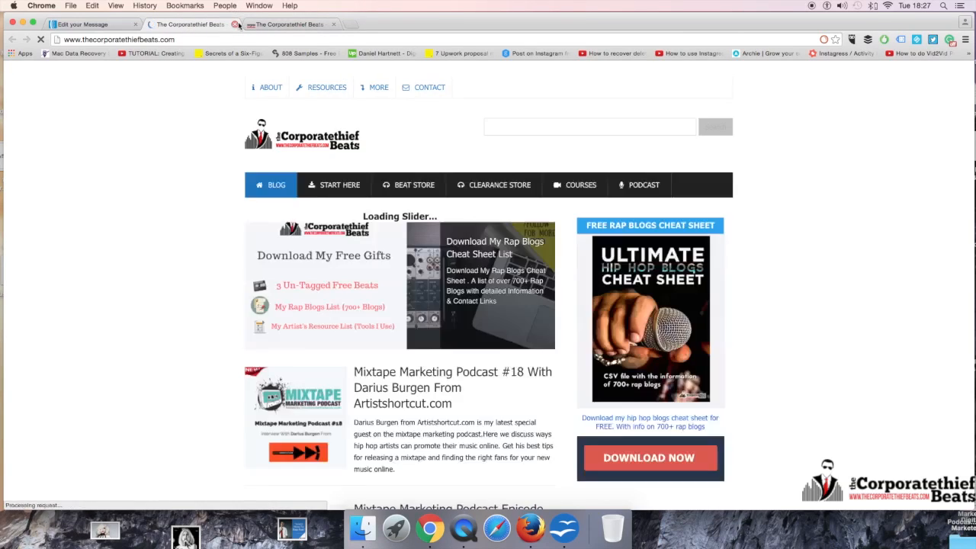
pyautogui.click(237, 24)
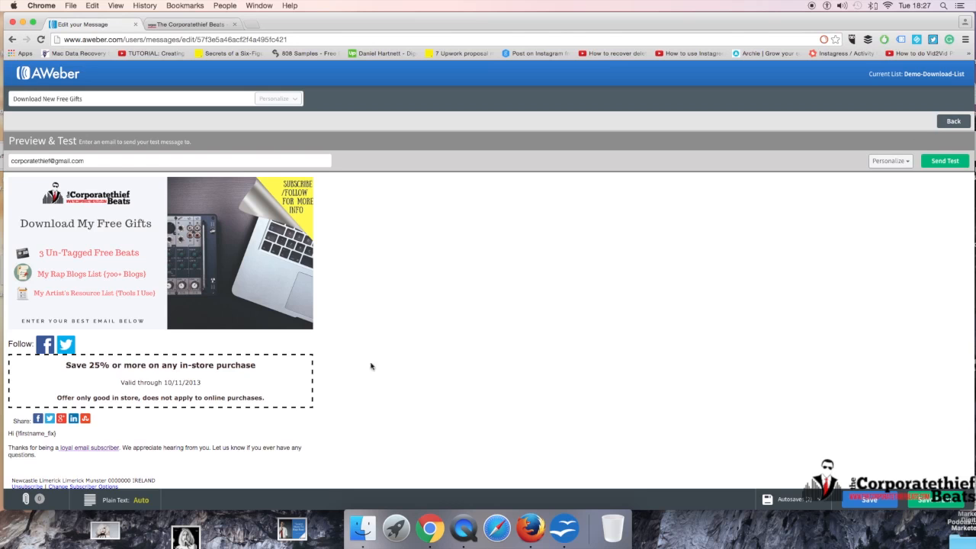
pyautogui.scroll(-2, 252, 402)
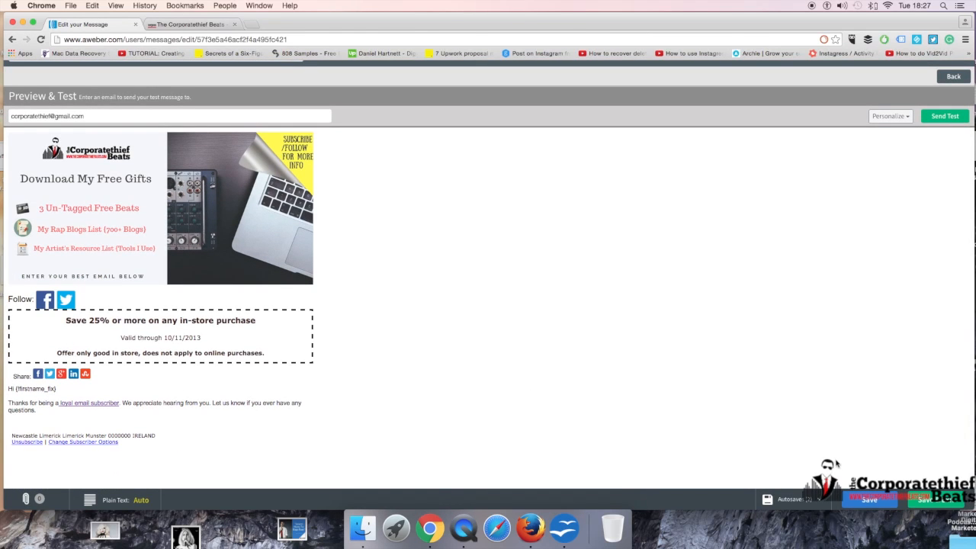
# Step: Return to the drafts list and start scheduling the Download New Free Gifts draft as a broadcast
pyautogui.click(932, 501)
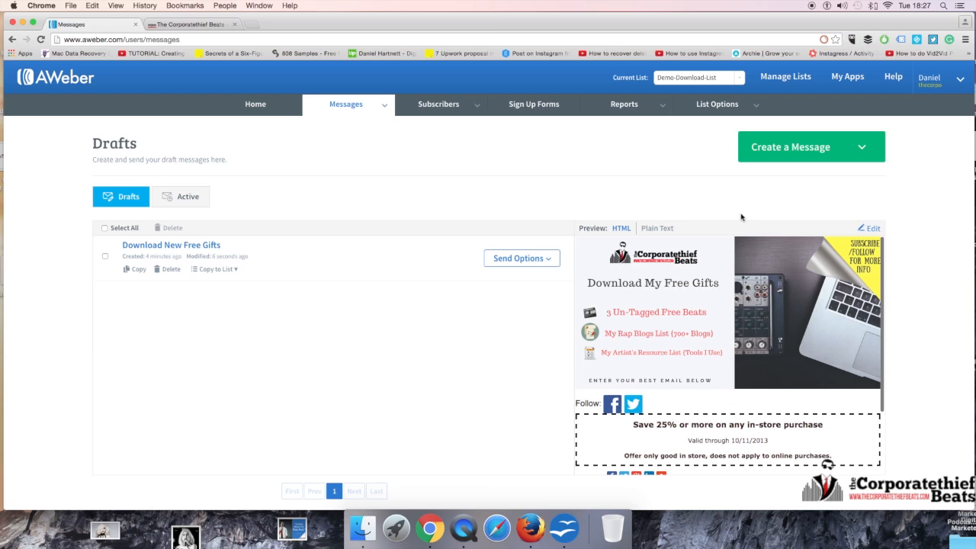
pyautogui.click(531, 260)
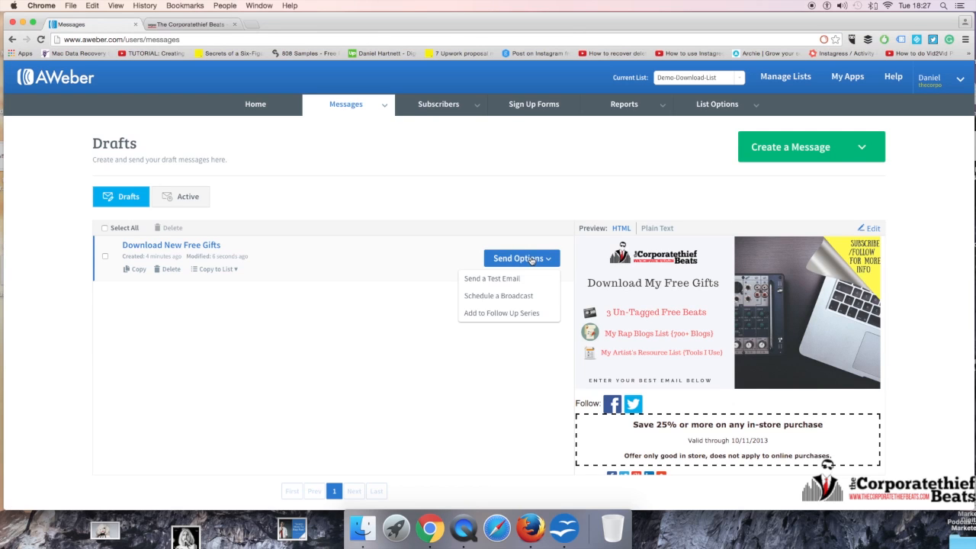
pyautogui.click(521, 297)
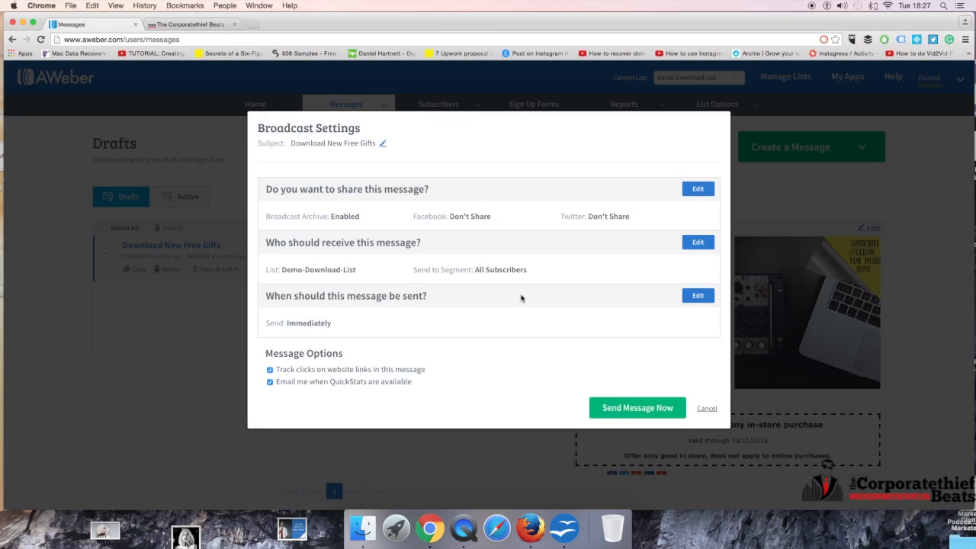
# Step: Set the recipients to include the Free video course list, exclude all other lists, keep All Subscribers, and apply
pyautogui.click(694, 241)
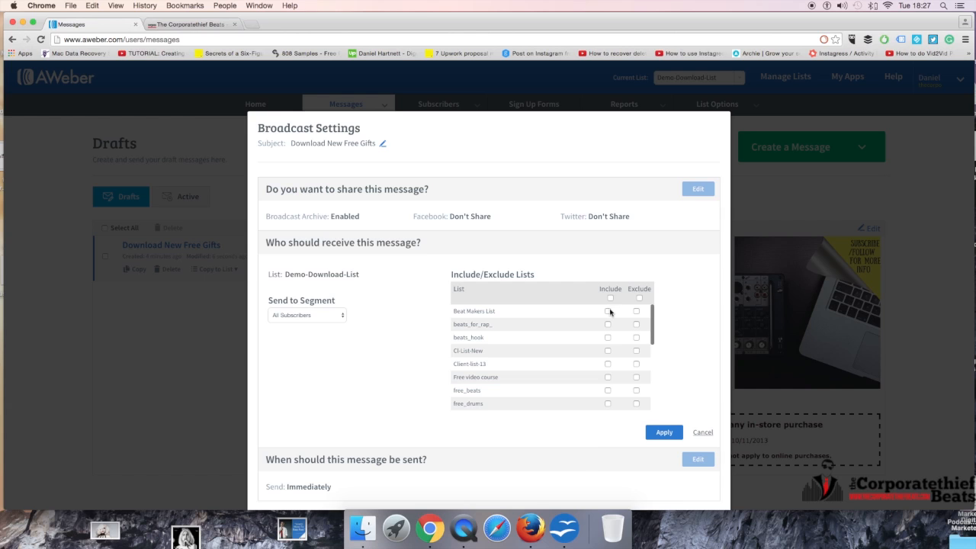
pyautogui.scroll(-3, 610, 349)
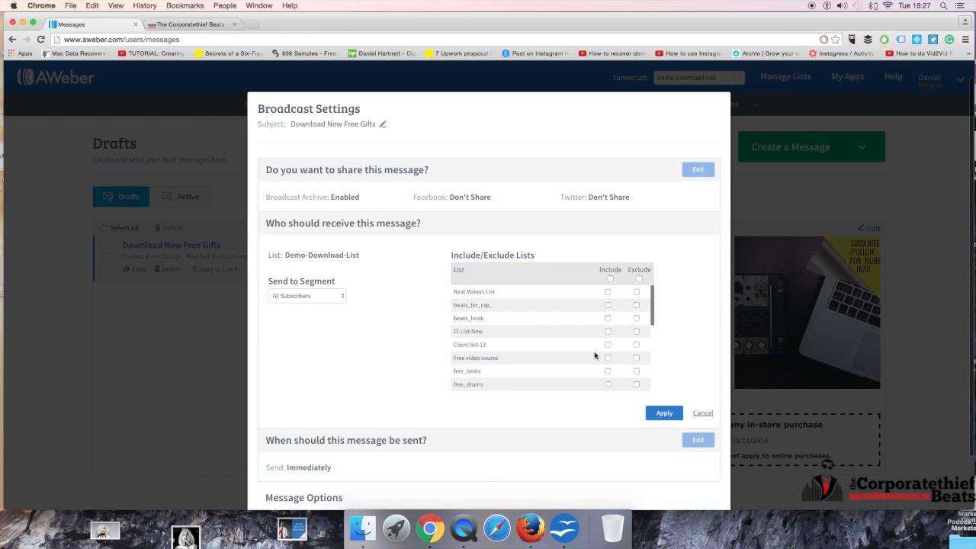
pyautogui.click(609, 327)
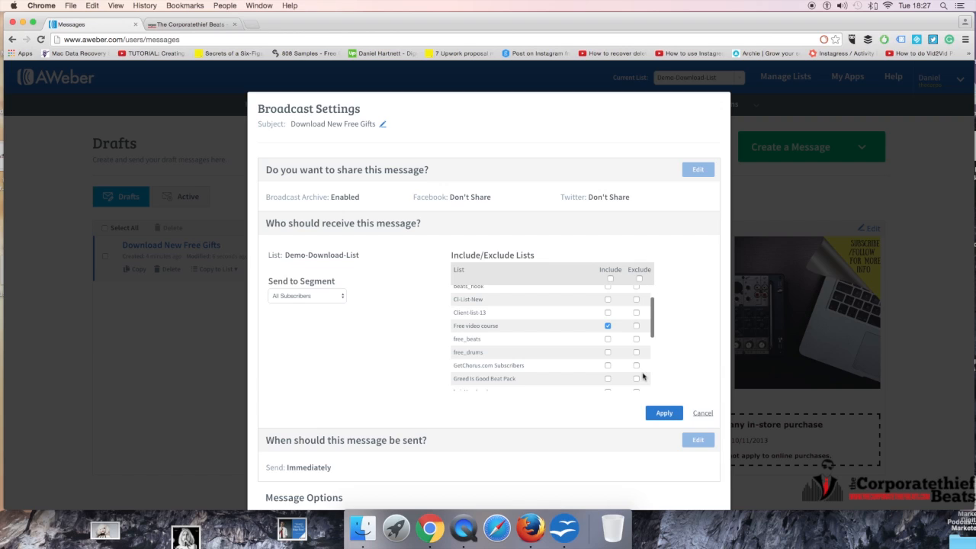
pyautogui.click(639, 278)
pyautogui.click(608, 326)
pyautogui.moveTo(454, 326); pyautogui.dragTo(514, 326)
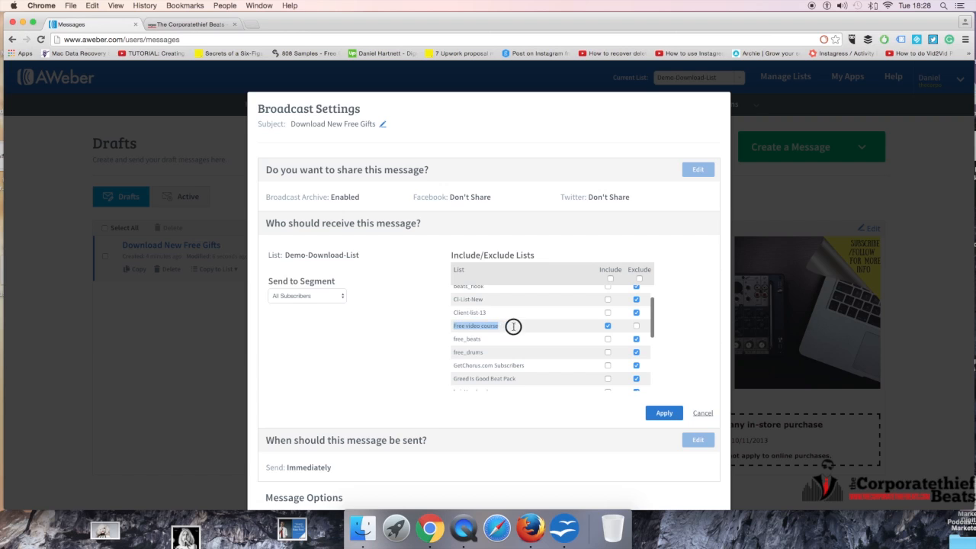
pyautogui.click(323, 303)
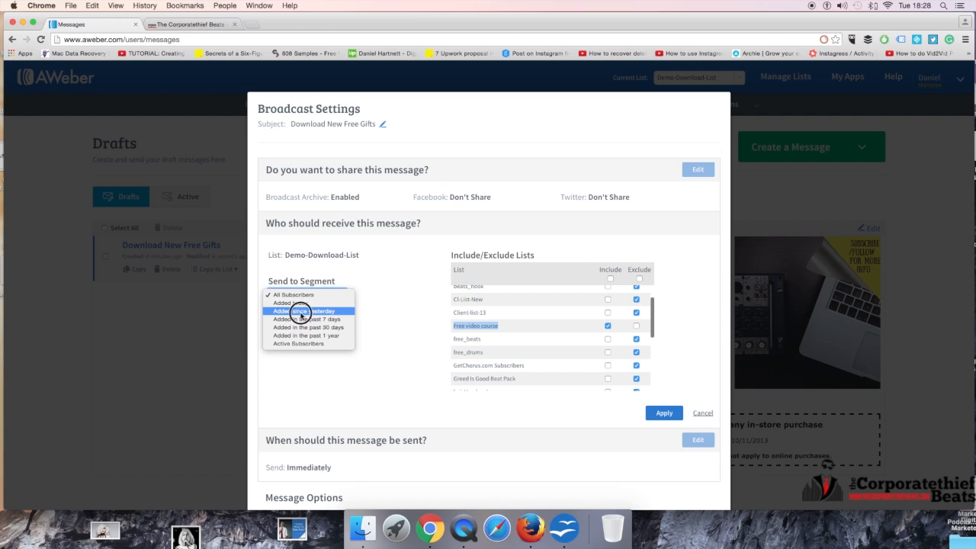
pyautogui.click(336, 294)
pyautogui.click(321, 296)
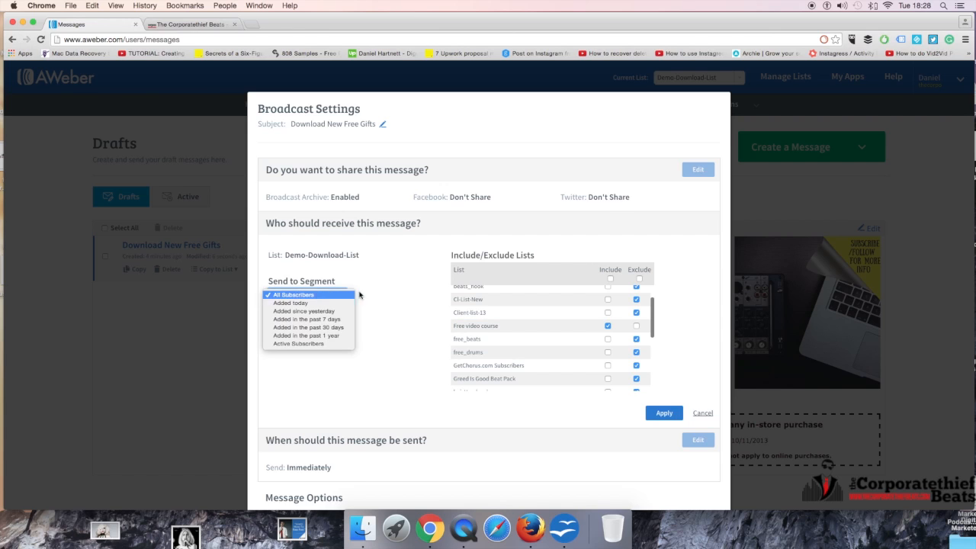
pyautogui.click(416, 267)
pyautogui.scroll(-3, 549, 313)
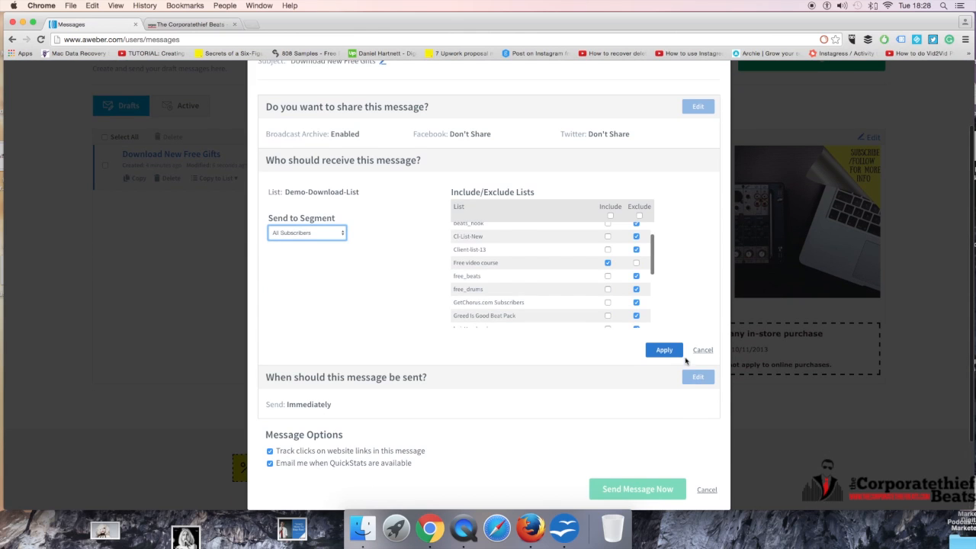
pyautogui.click(652, 352)
pyautogui.click(697, 296)
pyautogui.scroll(-2, 381, 341)
pyautogui.scroll(-2, 458, 320)
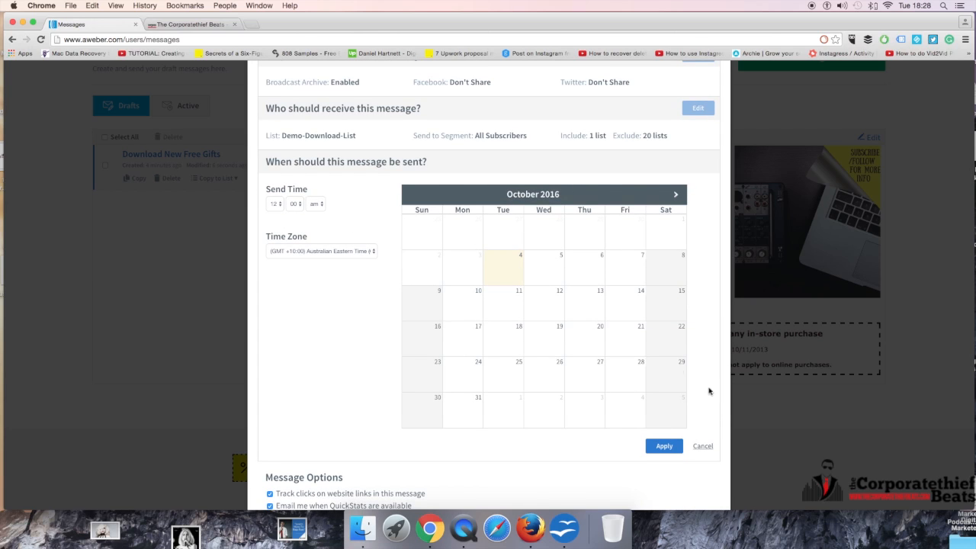
pyautogui.click(702, 447)
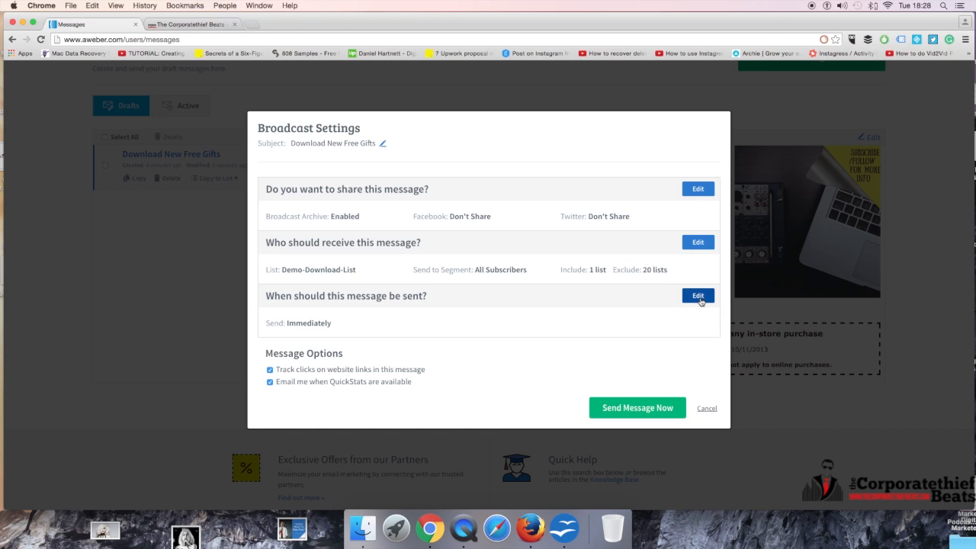
pyautogui.click(271, 370)
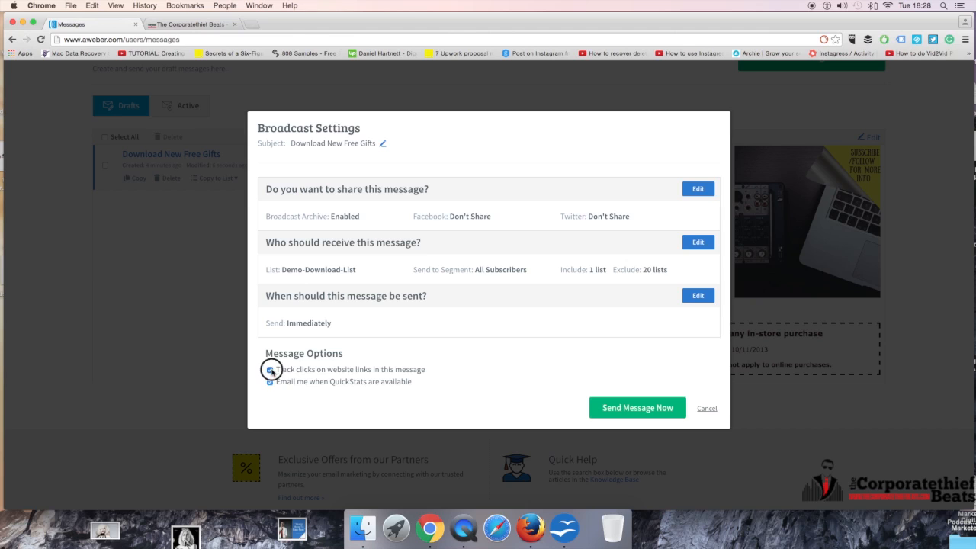
pyautogui.click(271, 383)
pyautogui.click(270, 371)
pyautogui.click(270, 382)
# Step: Try setting the send date to Tuesday 4 October and the send time to 11:00 pm
pyautogui.click(701, 301)
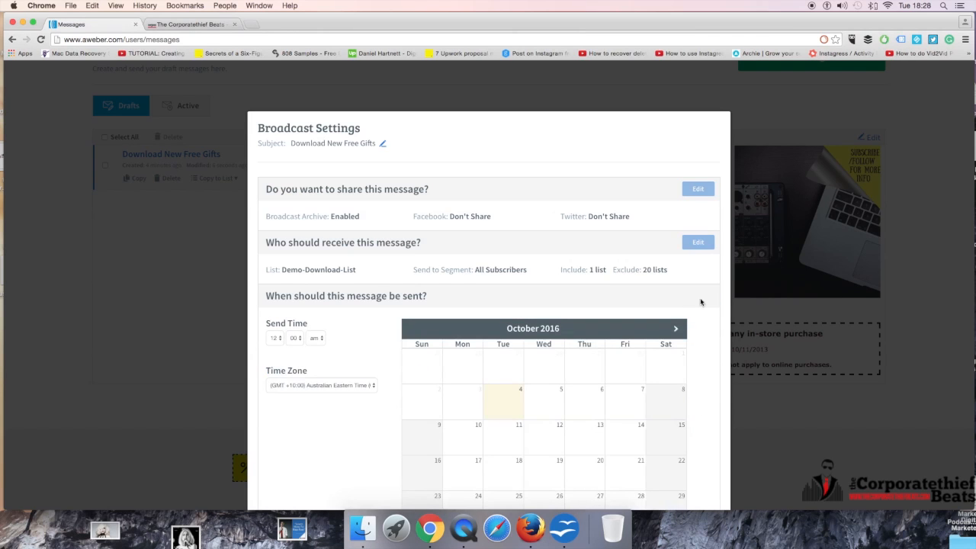
pyautogui.click(509, 405)
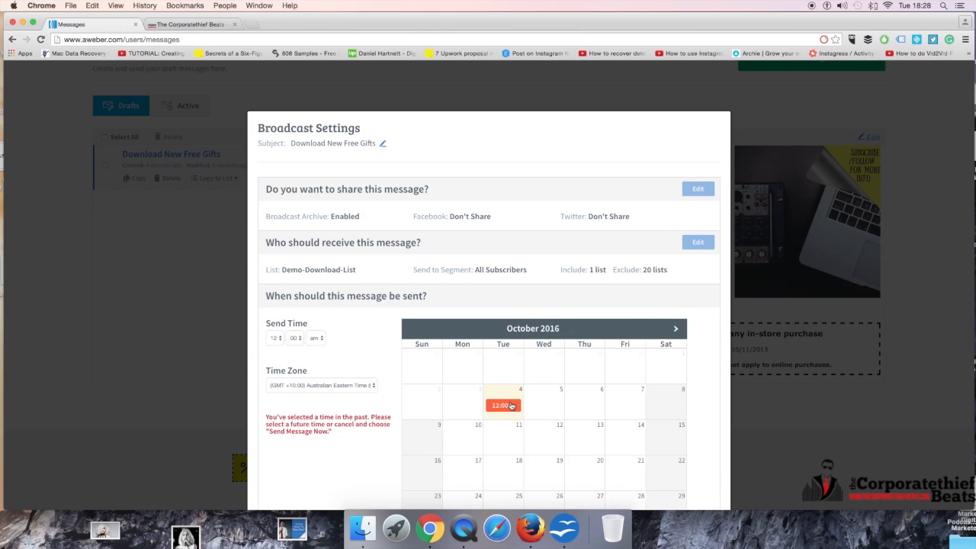
pyautogui.click(546, 406)
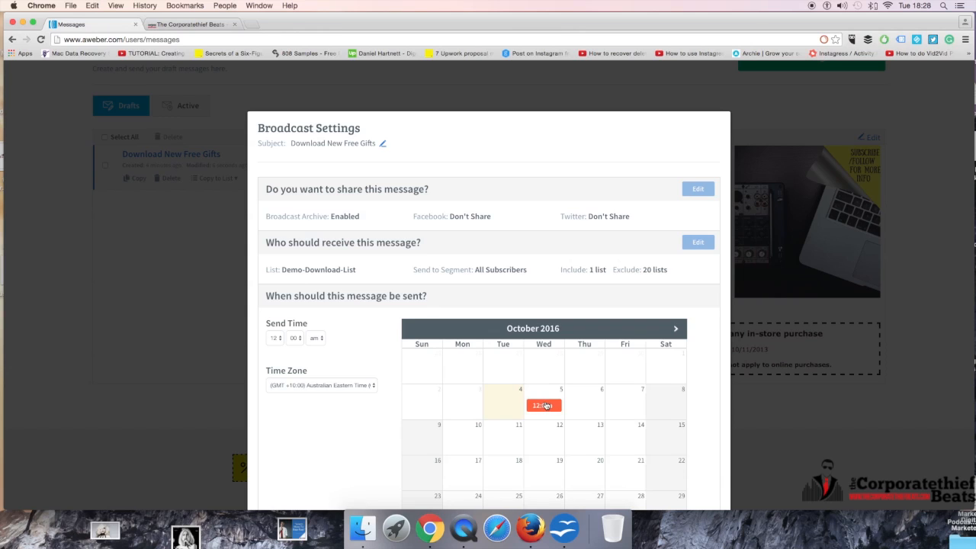
pyautogui.click(507, 410)
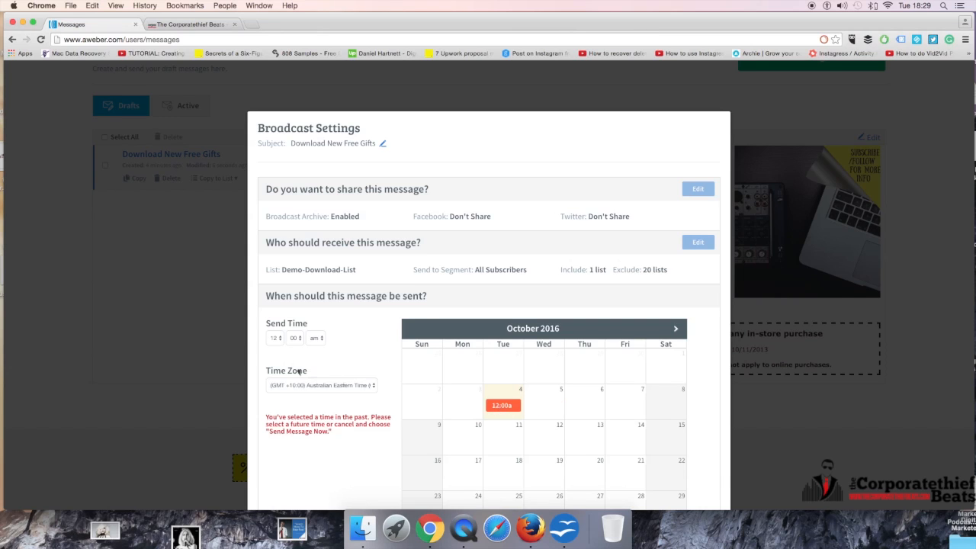
pyautogui.click(274, 335)
pyautogui.click(276, 343)
pyautogui.click(273, 338)
pyautogui.click(274, 328)
pyautogui.click(314, 339)
pyautogui.click(319, 347)
# Step: Try changing the time zone to British Time (London), then cancel the schedule edit
pyautogui.scroll(-1, 377, 375)
pyautogui.click(347, 360)
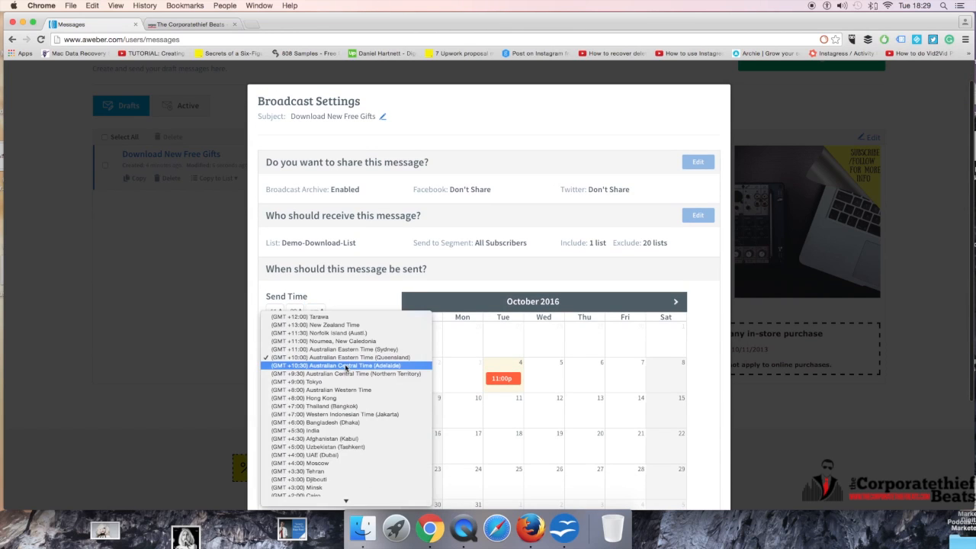
pyautogui.press('l')
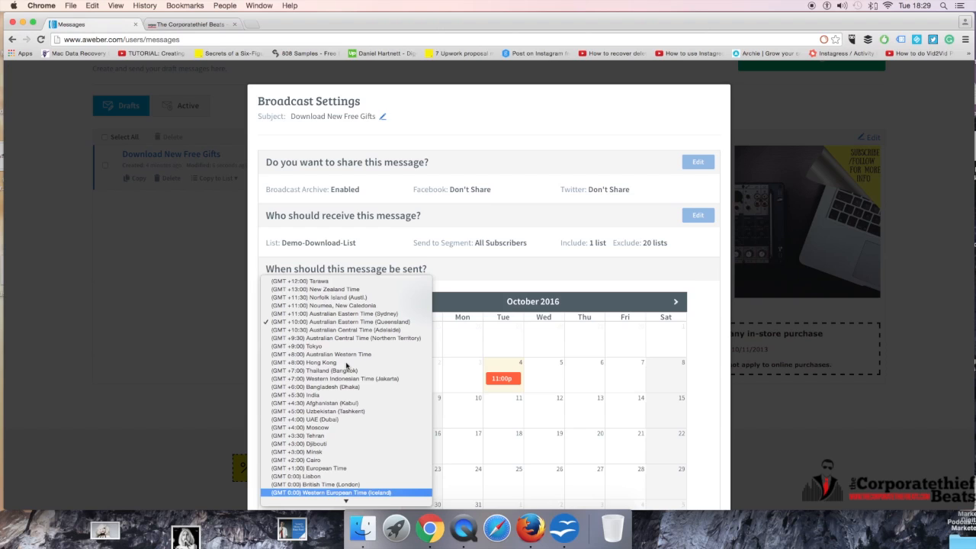
pyautogui.press('Up')
pyautogui.press('Return')
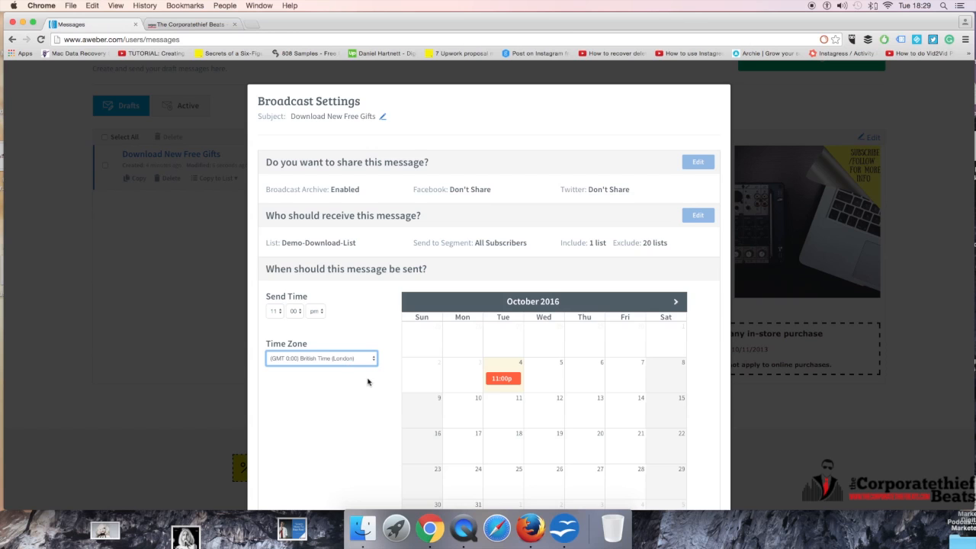
pyautogui.scroll(-3, 367, 381)
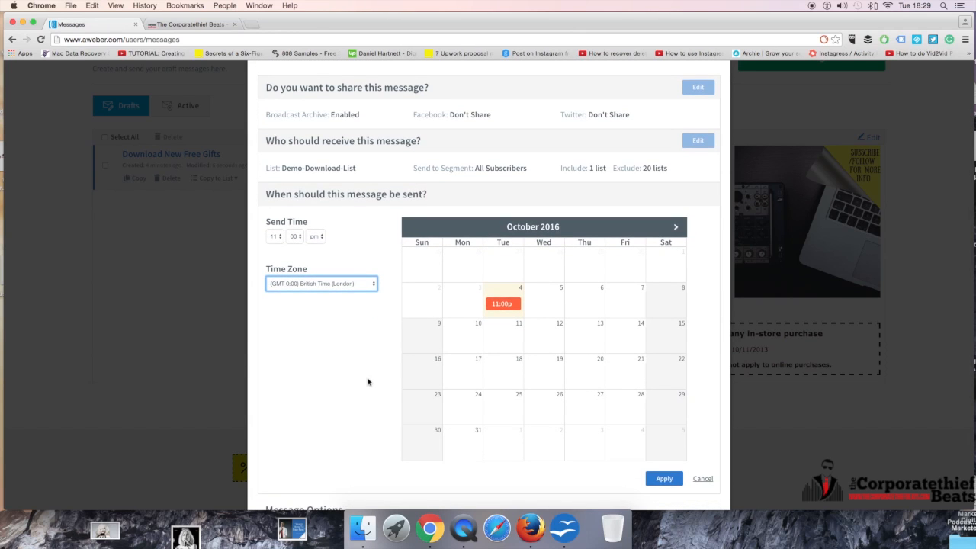
pyautogui.scroll(-3, 372, 380)
pyautogui.scroll(5, 380, 379)
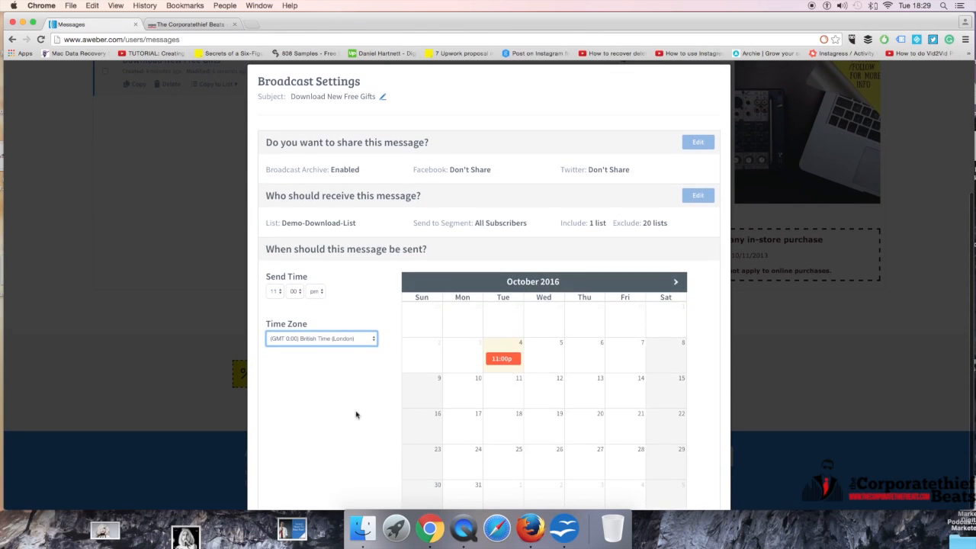
pyautogui.scroll(-5, 328, 412)
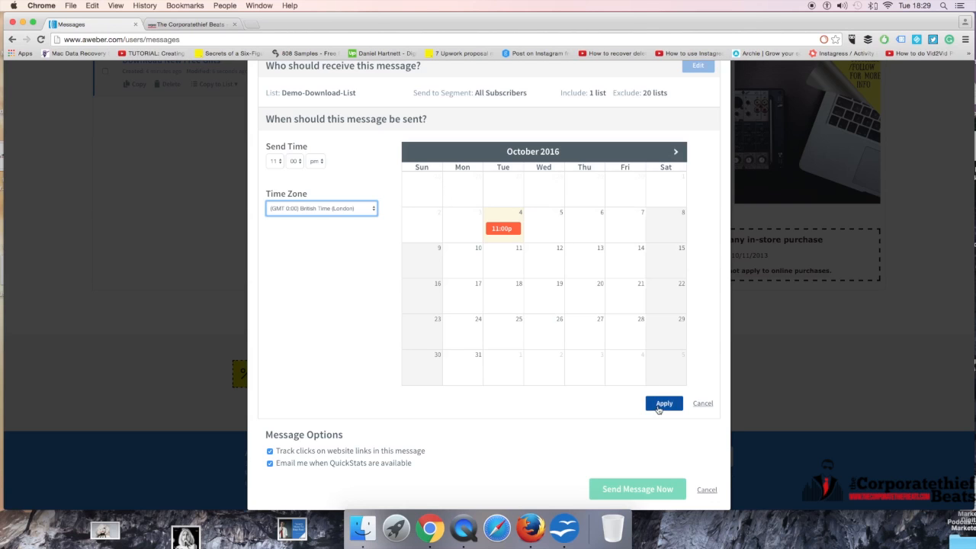
pyautogui.click(709, 403)
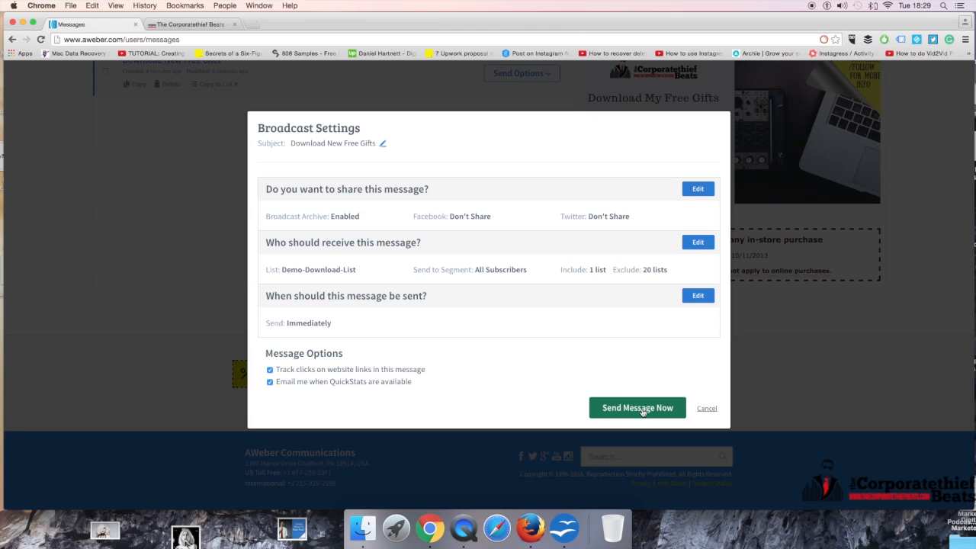
# Step: Close the broadcast settings without sending and scroll through the draft's preview
pyautogui.click(708, 409)
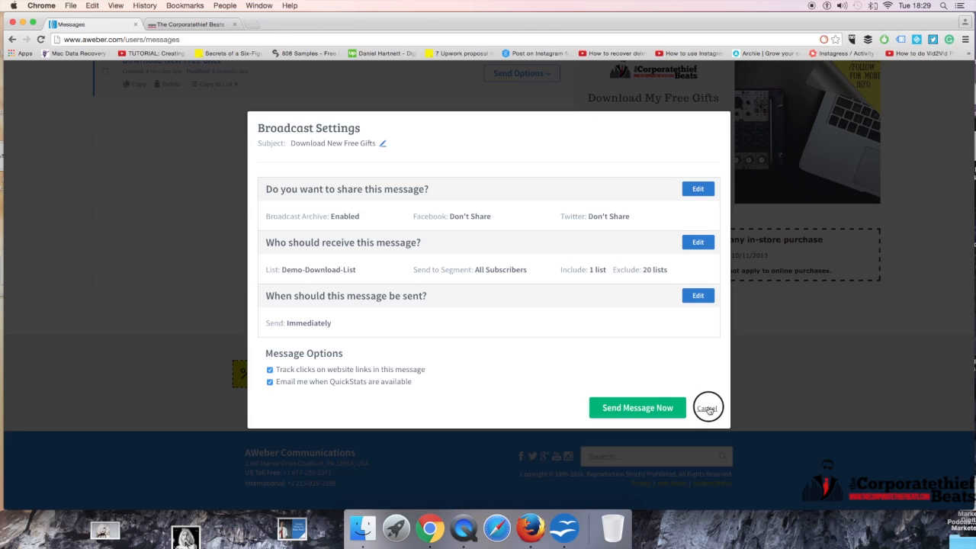
pyautogui.scroll(3, 507, 296)
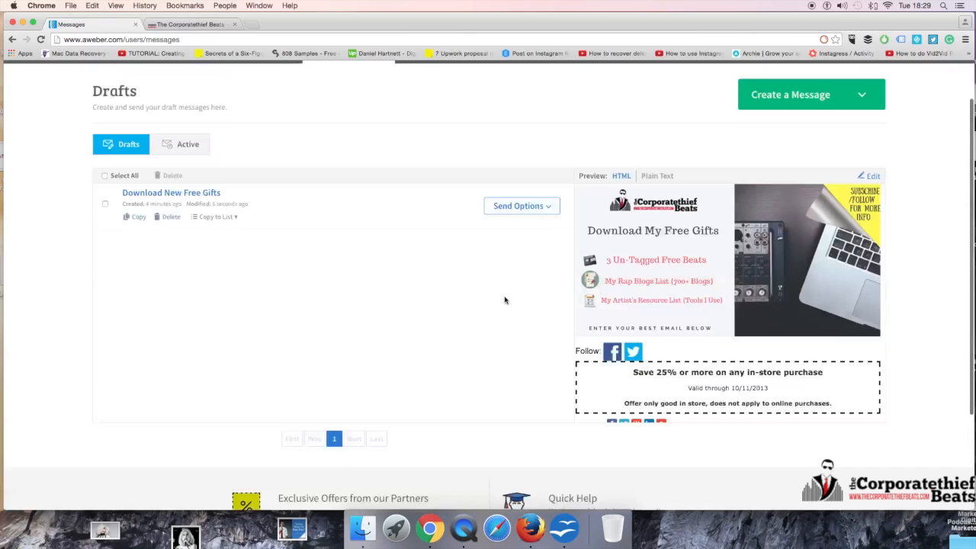
pyautogui.scroll(2, 504, 299)
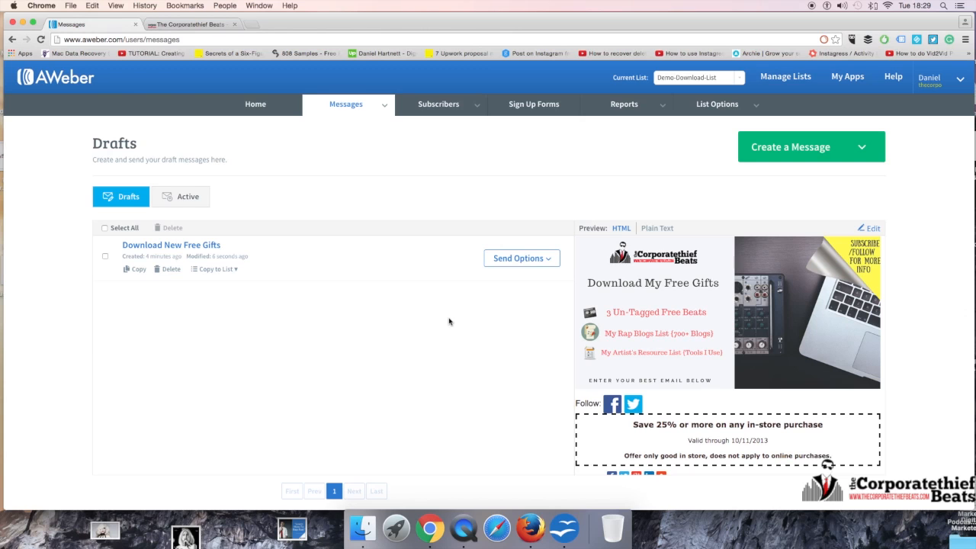
pyautogui.scroll(-5, 713, 427)
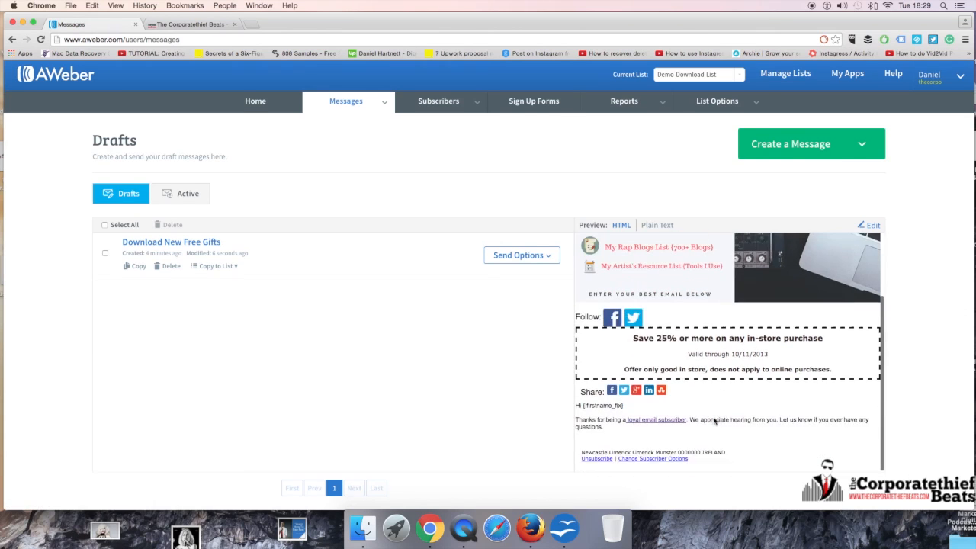
pyautogui.scroll(5, 711, 418)
pyautogui.moveTo(633, 424); pyautogui.dragTo(845, 424)
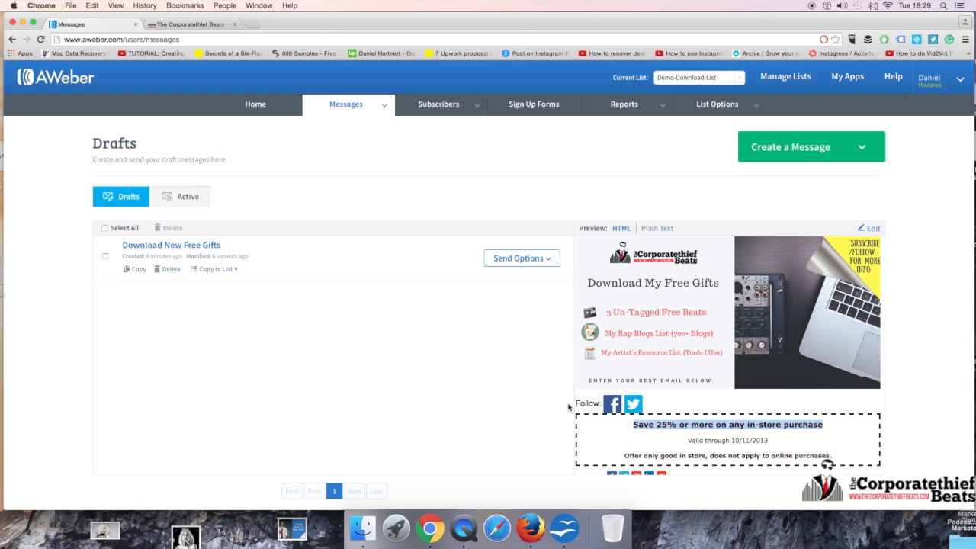
# Step: Open the account home page and switch between it and the website tab to compare them
pyautogui.click(260, 104)
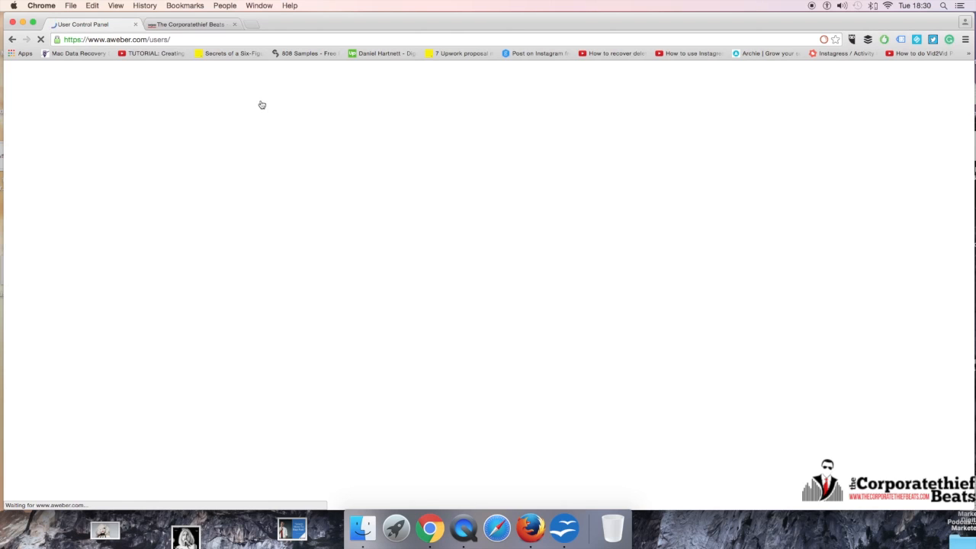
pyautogui.click(201, 26)
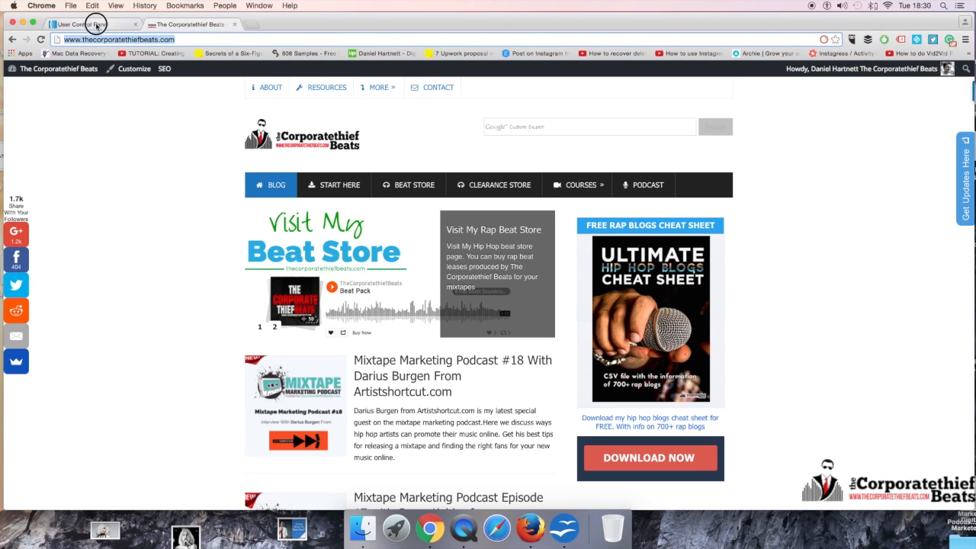
pyautogui.click(96, 25)
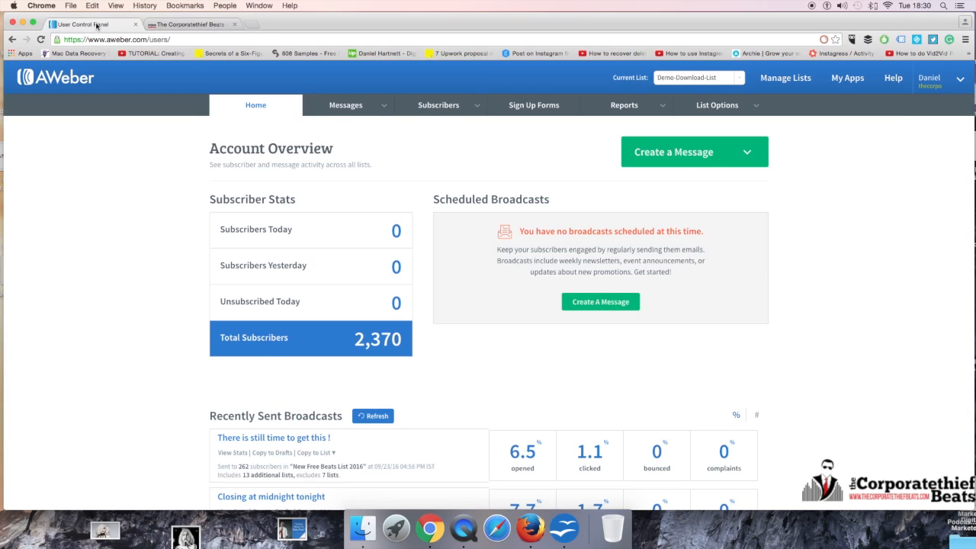
pyautogui.click(167, 26)
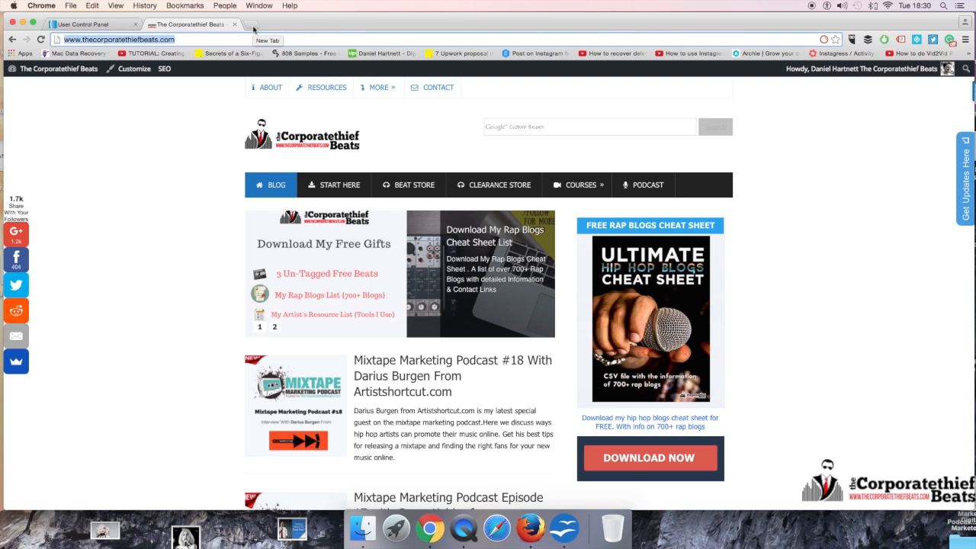
pyautogui.click(88, 23)
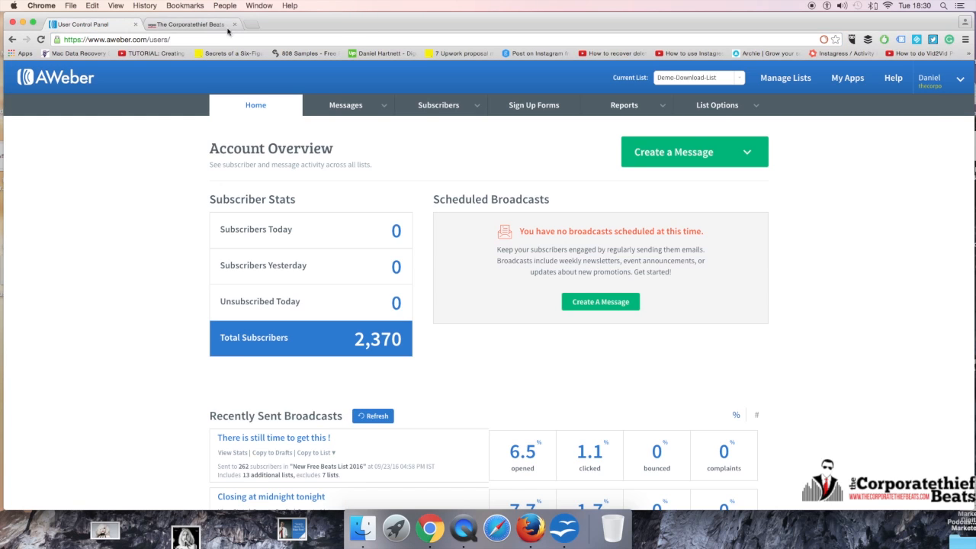
pyautogui.click(214, 27)
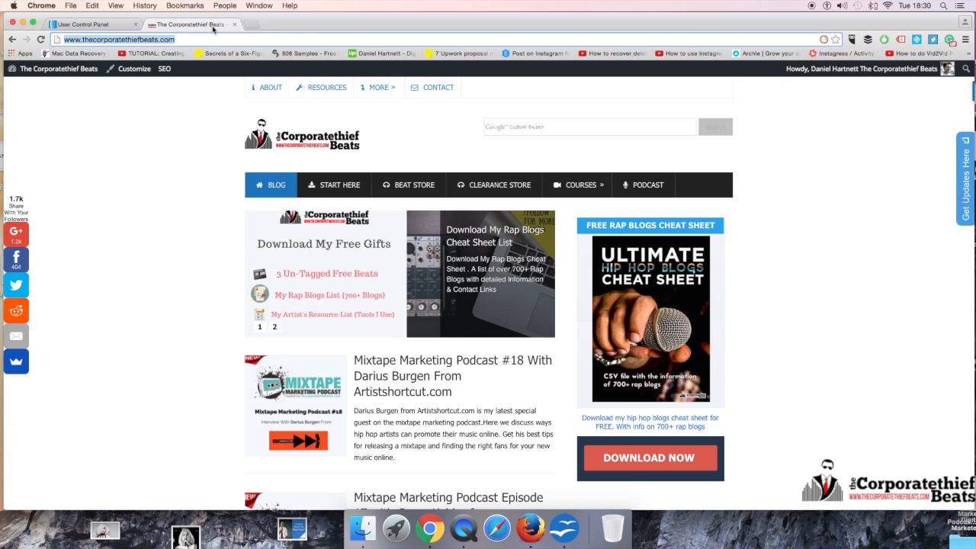
pyautogui.click(87, 26)
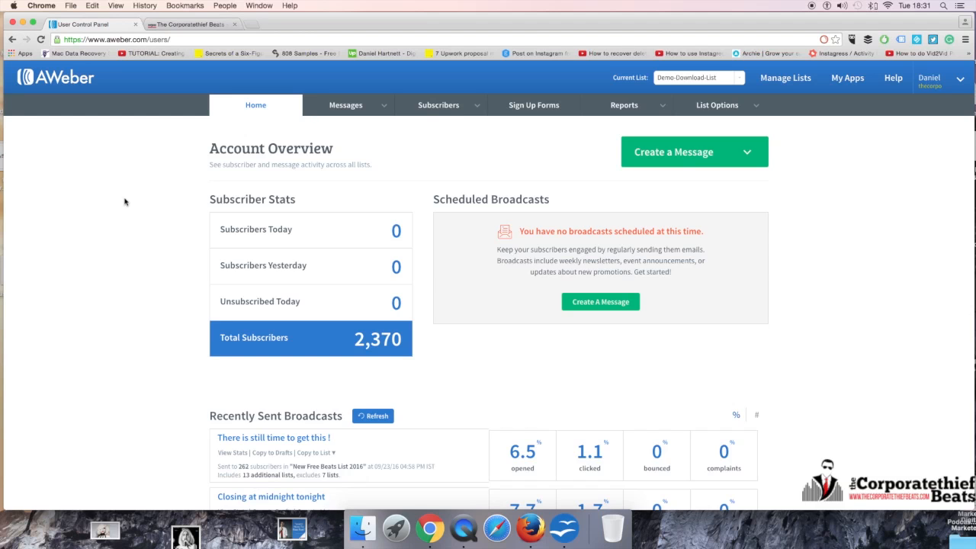
pyautogui.click(194, 25)
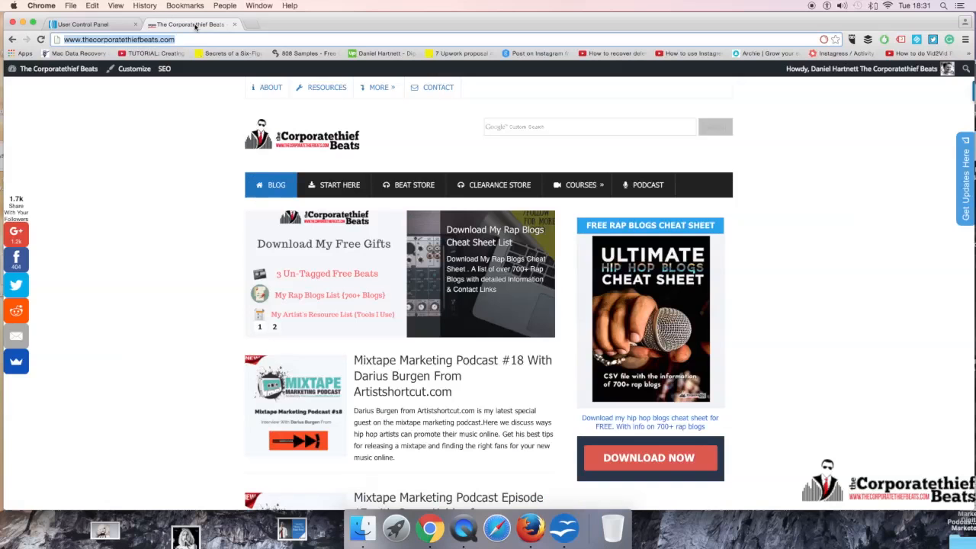
pyautogui.click(88, 25)
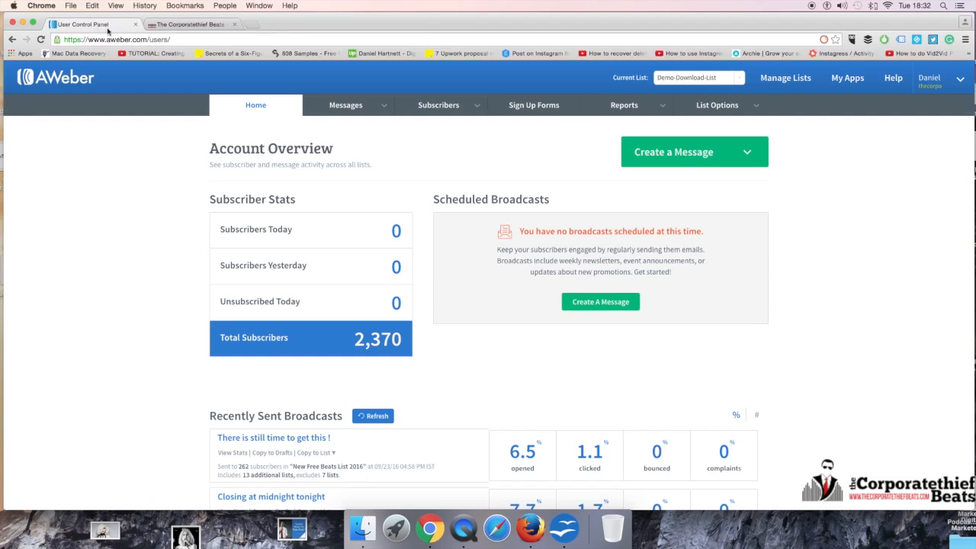